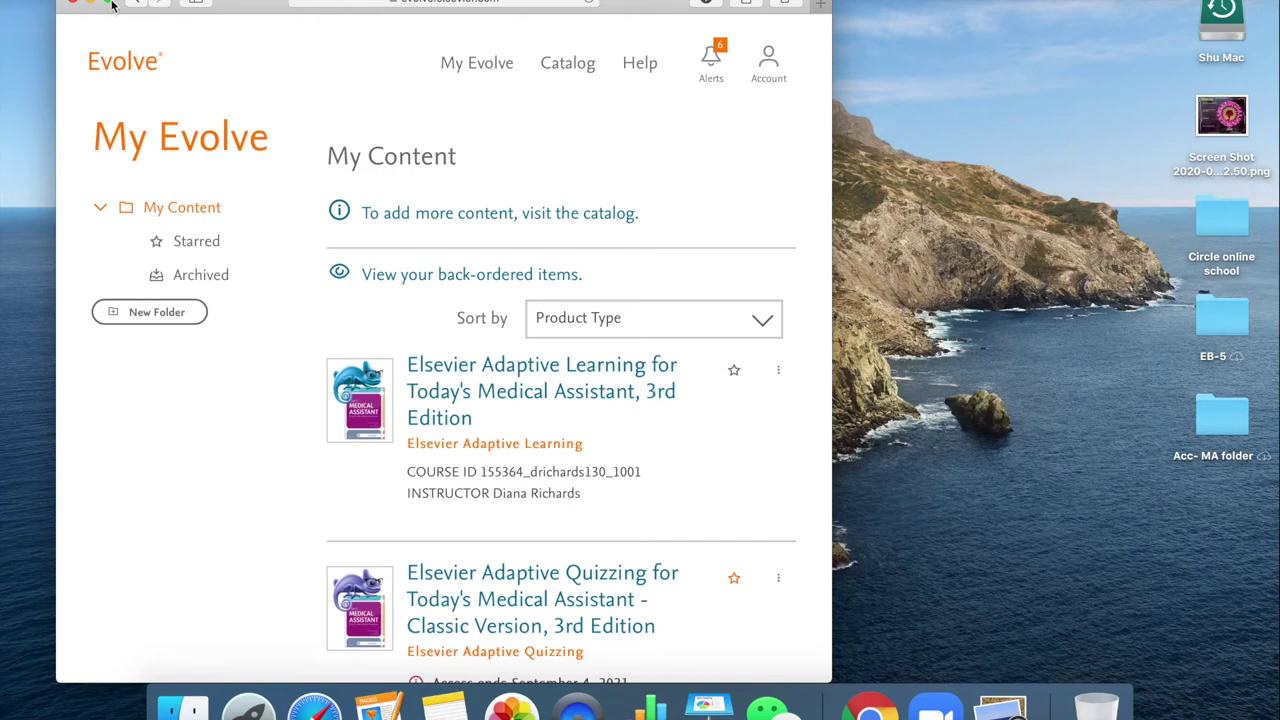
Maximize the browser and open the SimChart for the Medical Office, 1st Edition course from My Content
click(109, 4)
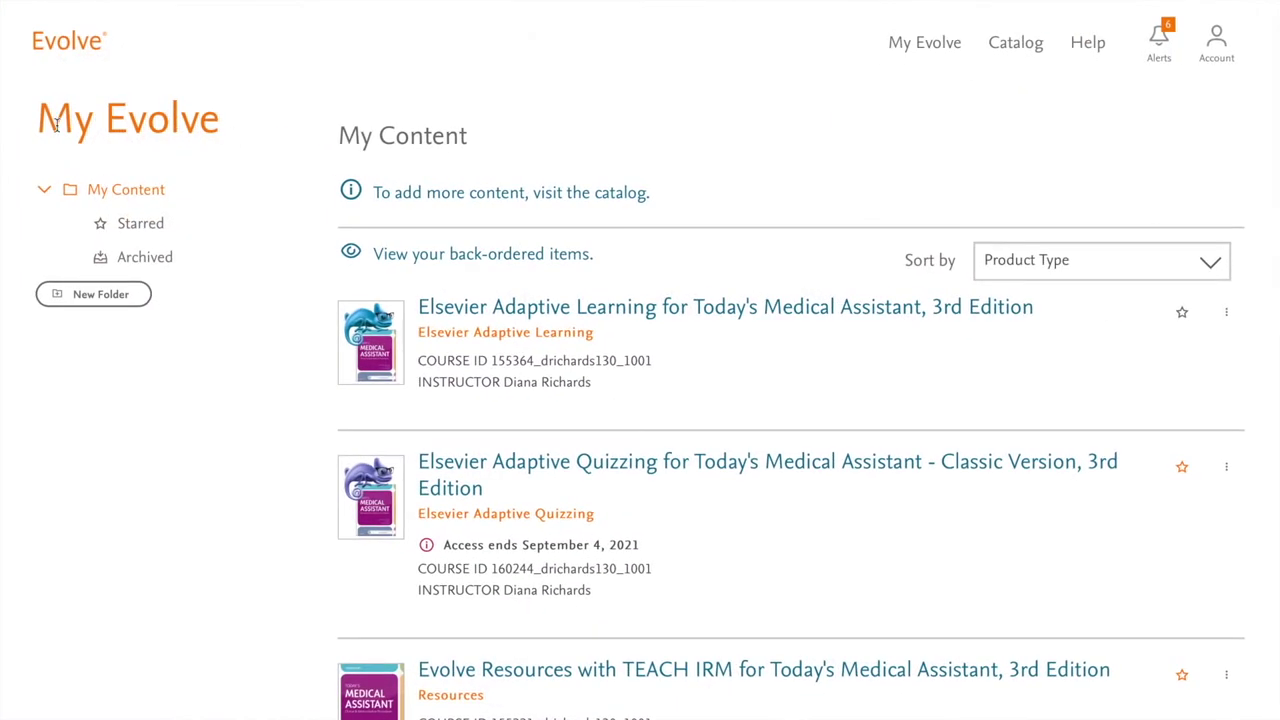
scroll(751, 120, down, 15)
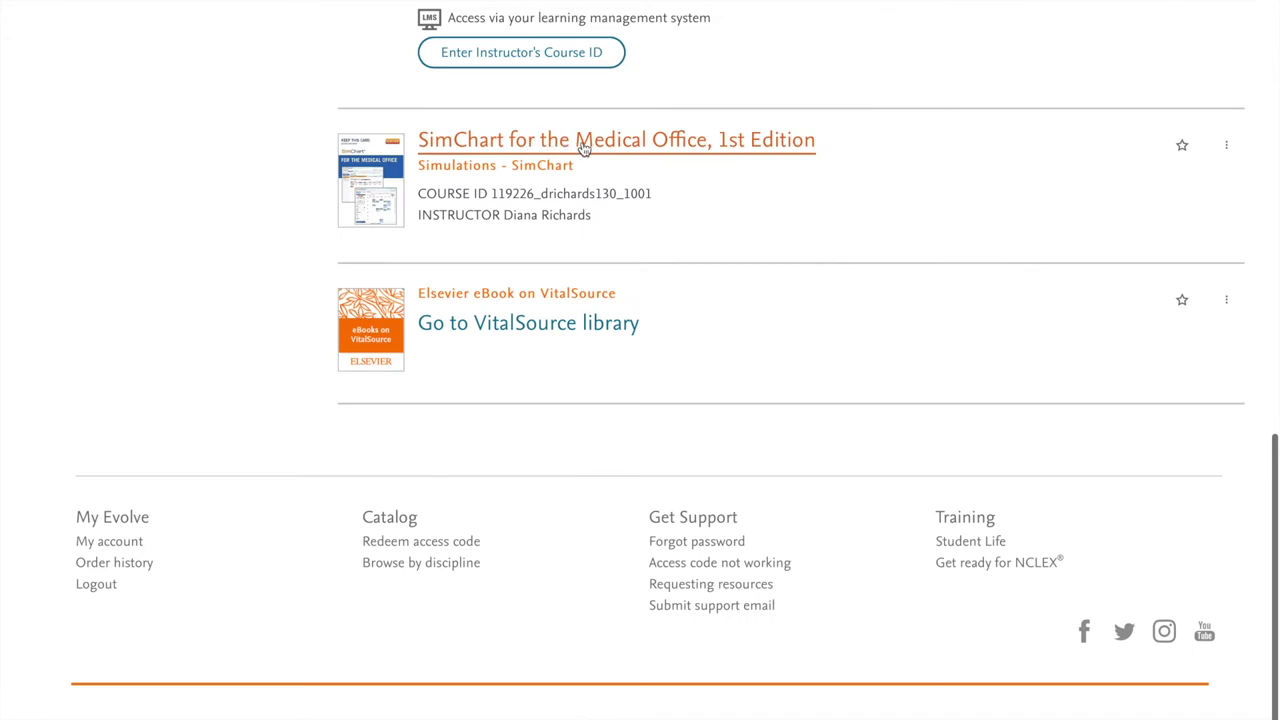
click(608, 146)
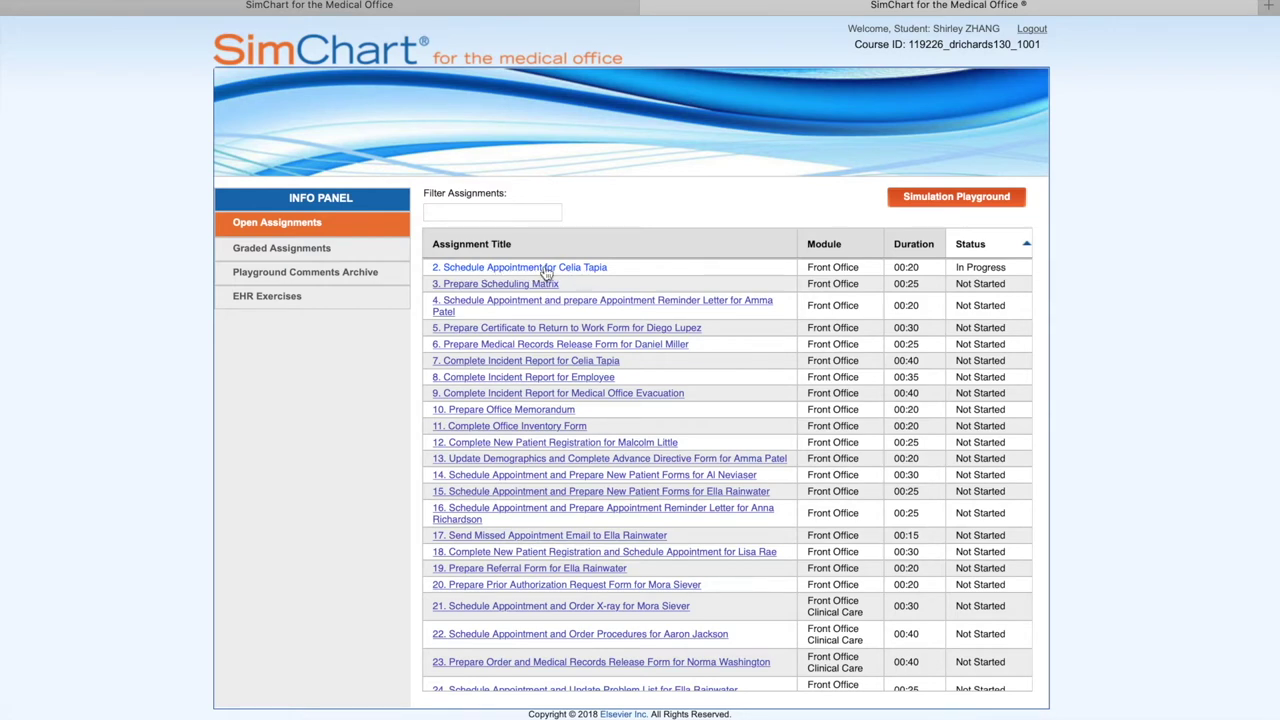
Open the '2. Schedule Appointment' assignment for the urgent 1:15 pm visit with Dr. Martin
click(500, 270)
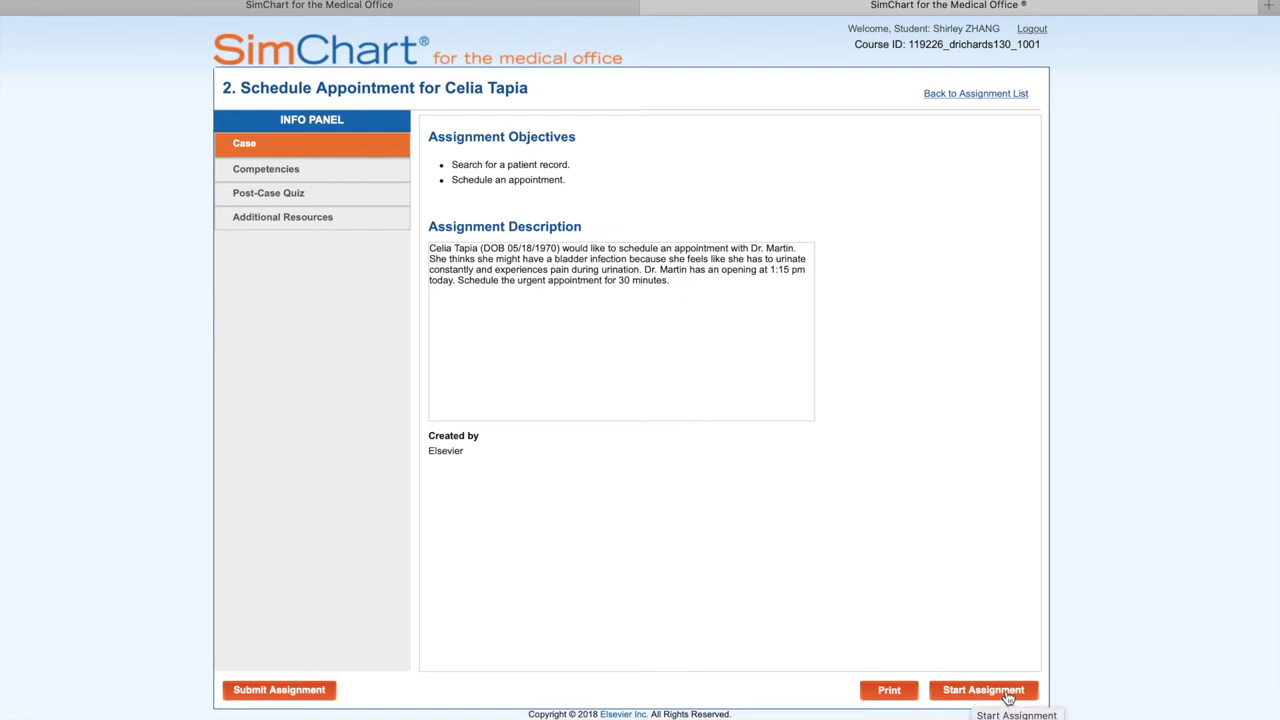
click(1008, 698)
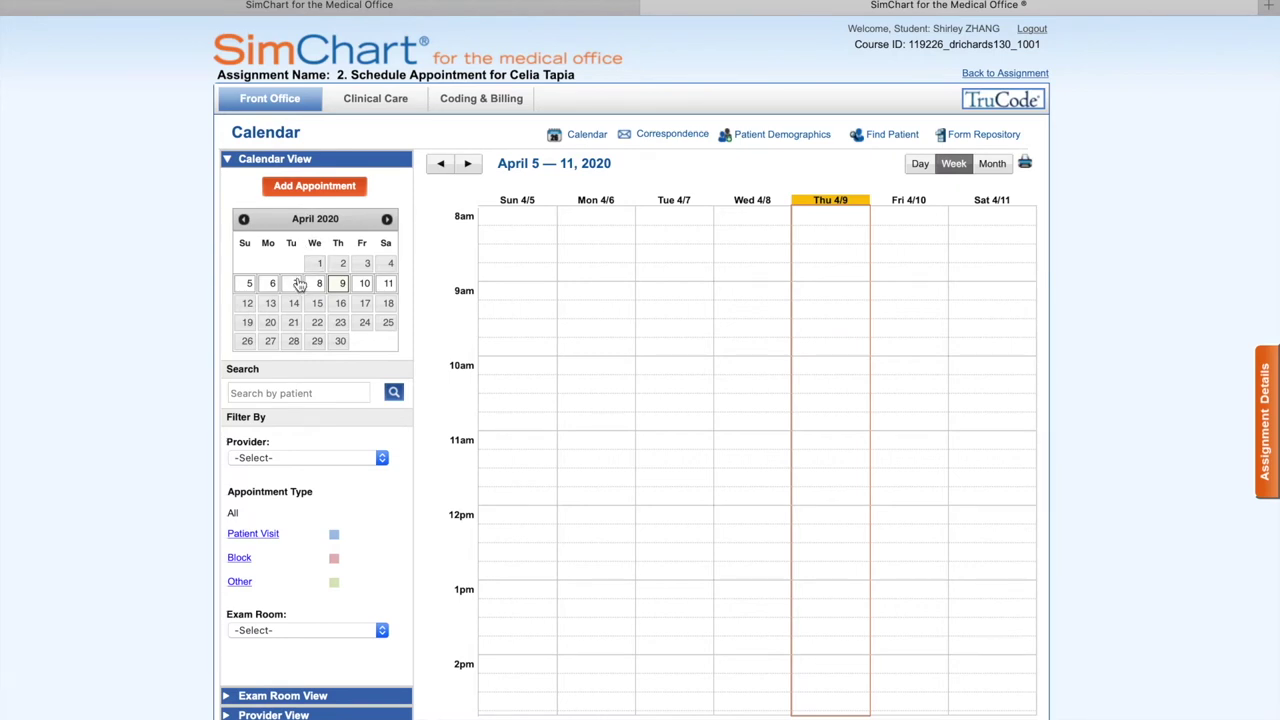
Start a new appointment and keep it as a Patient Visit
click(314, 190)
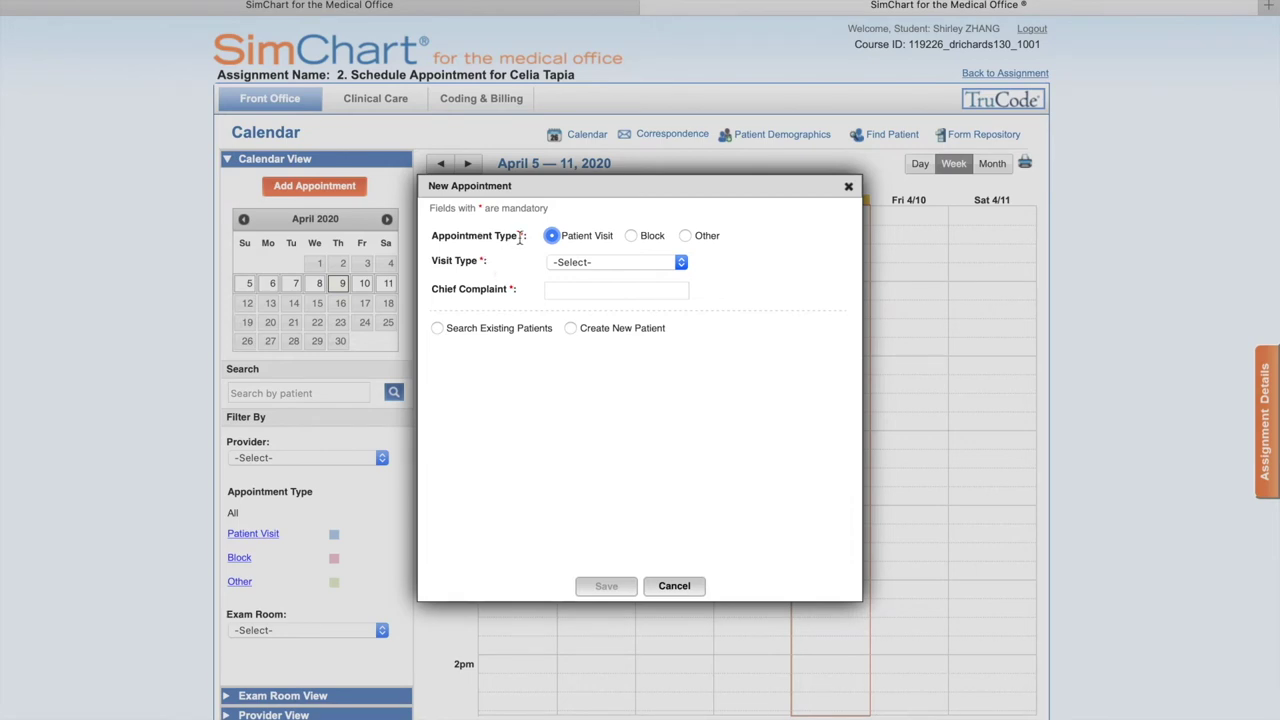
click(632, 236)
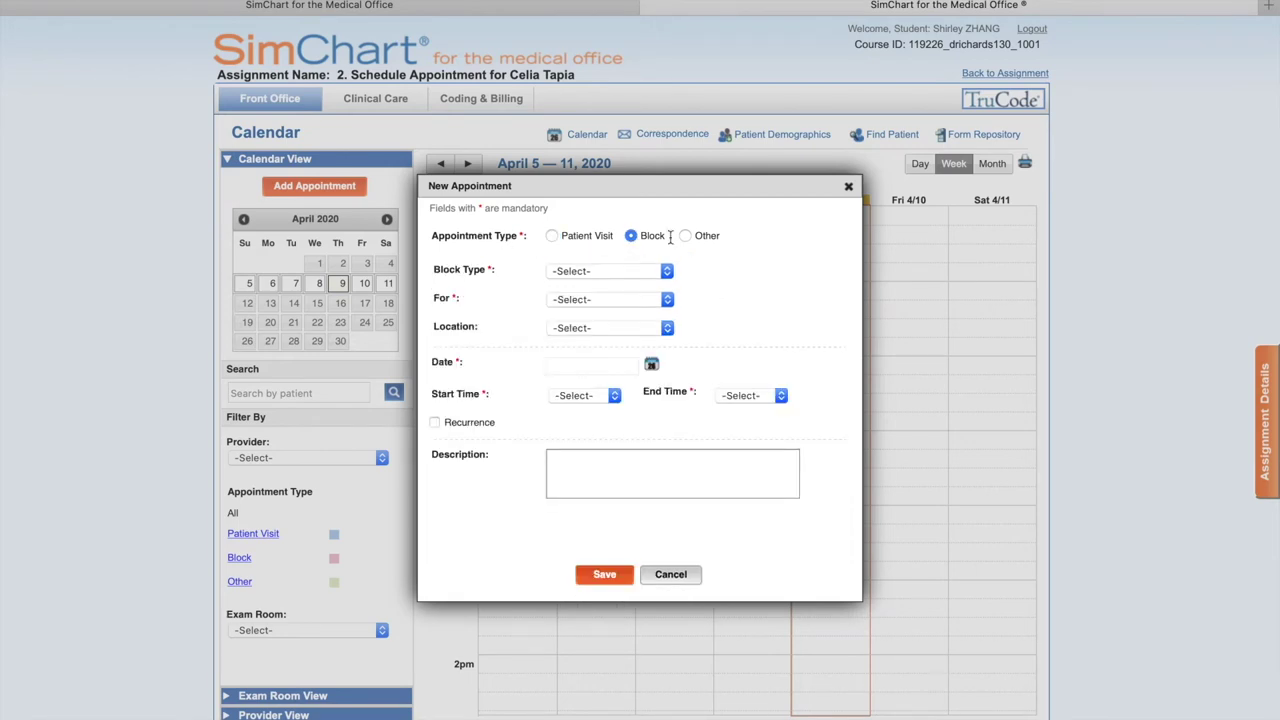
click(684, 236)
click(586, 240)
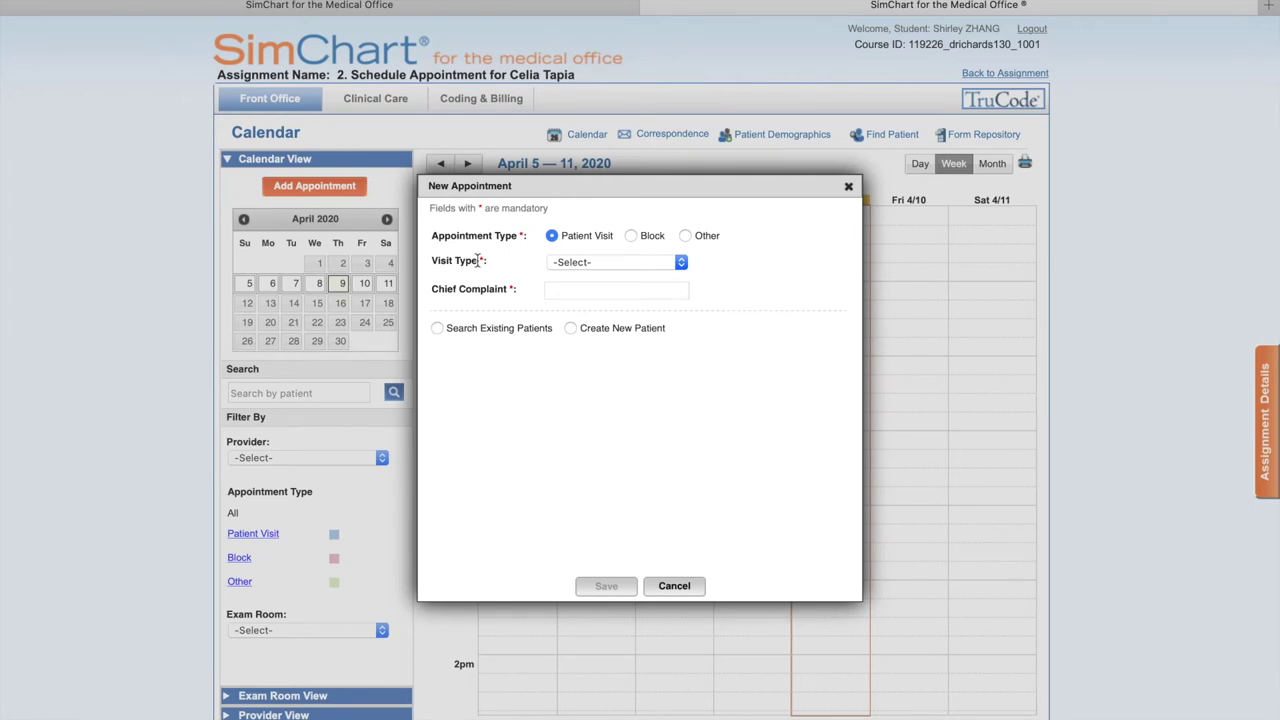
Set the visit type to Urgent Visit with chief complaint 'Dysuria, urinary frequency'
click(683, 263)
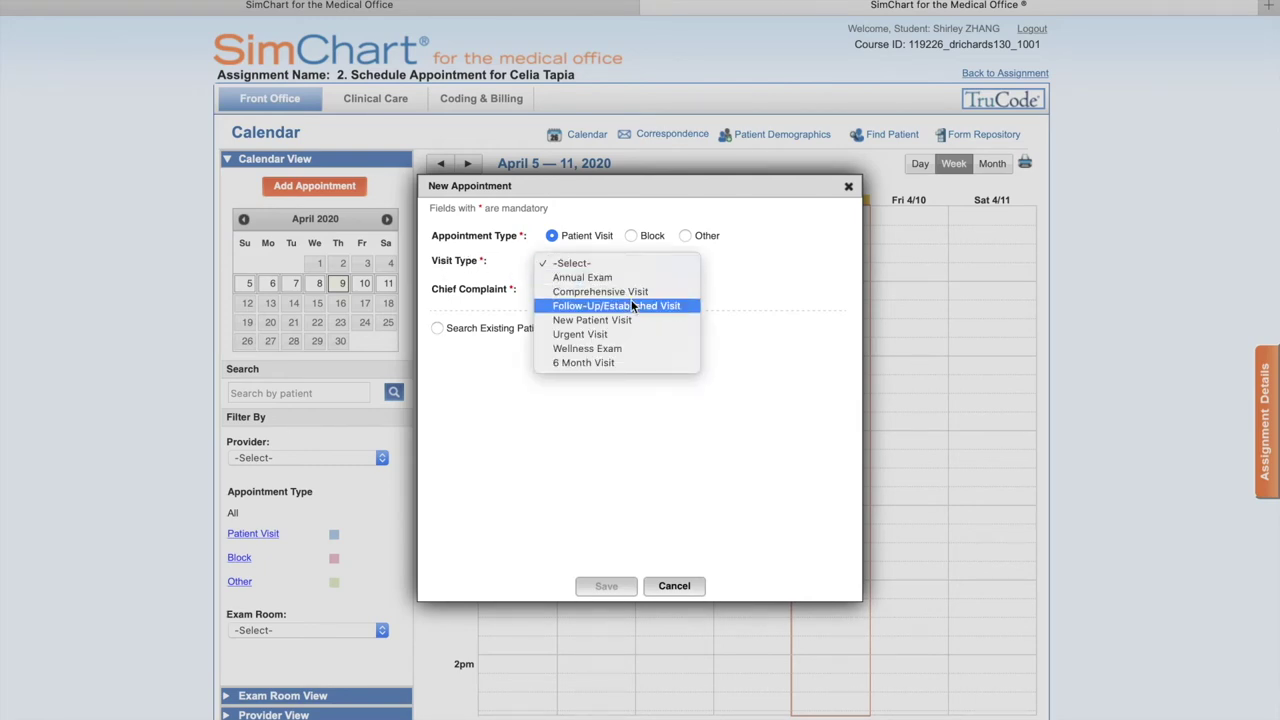
click(594, 336)
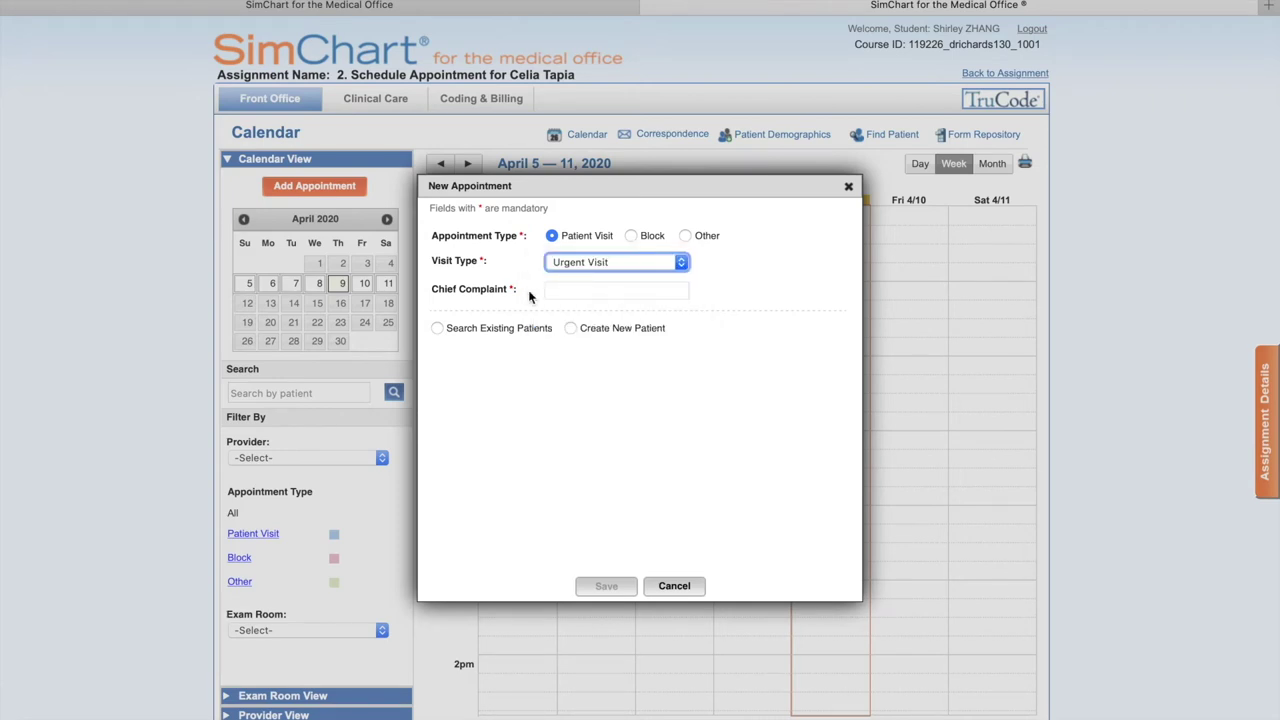
click(580, 291)
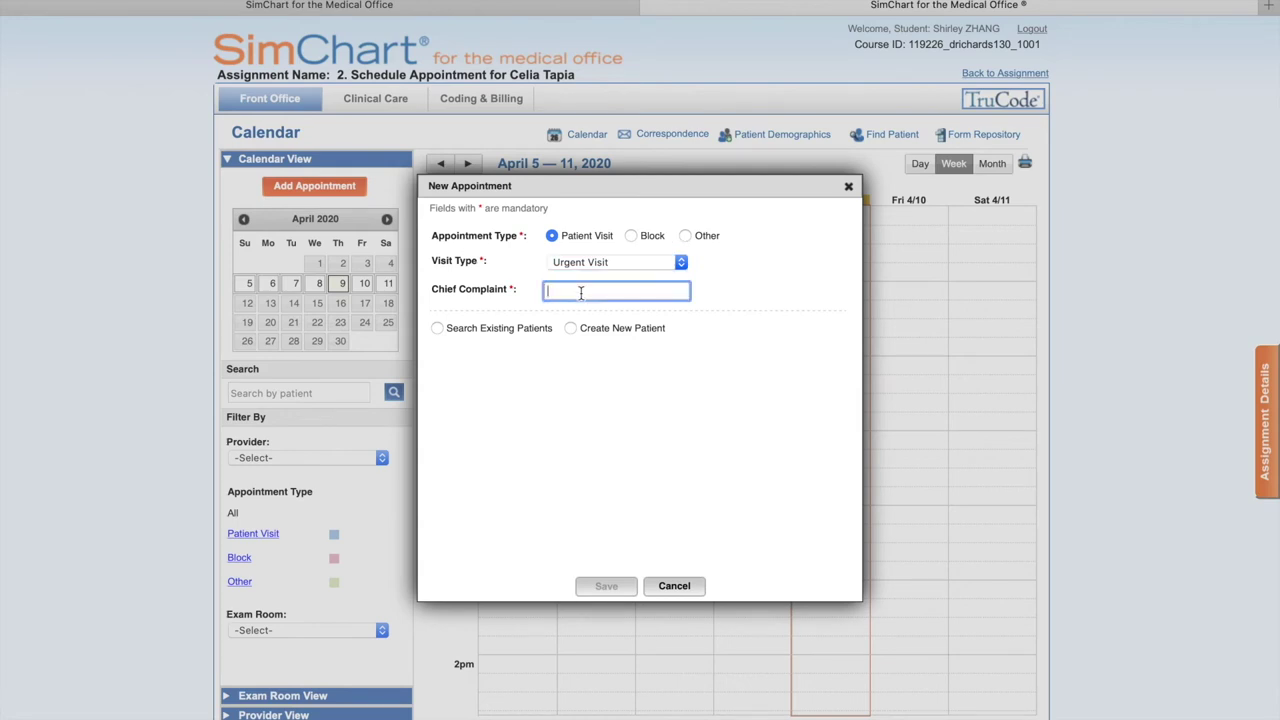
text(Dysuria, urin)
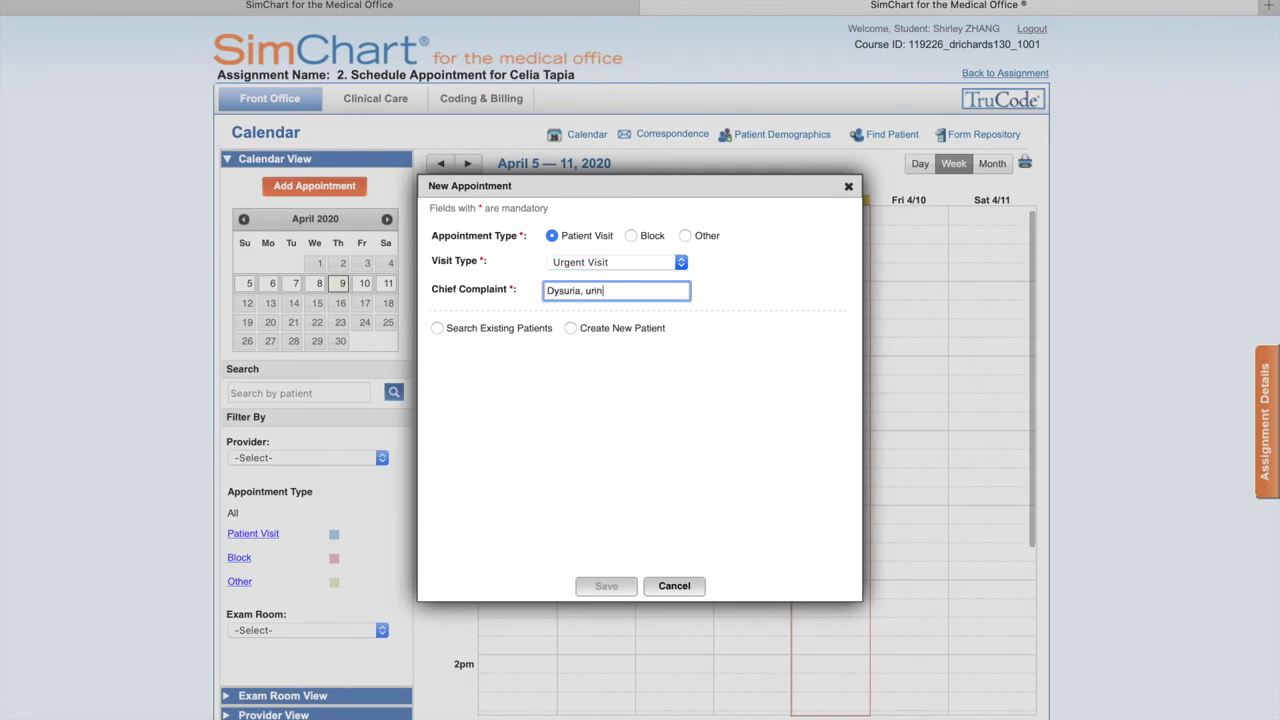
text(ary fre)
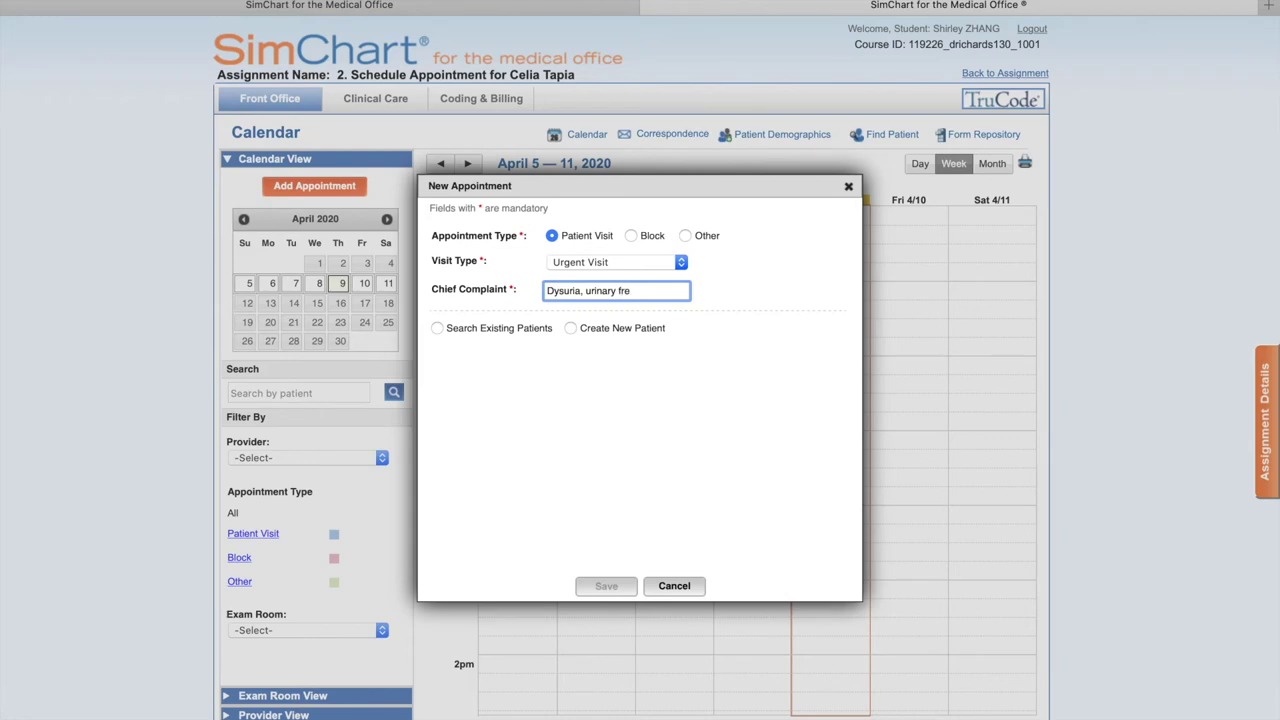
text(quency)
click(438, 329)
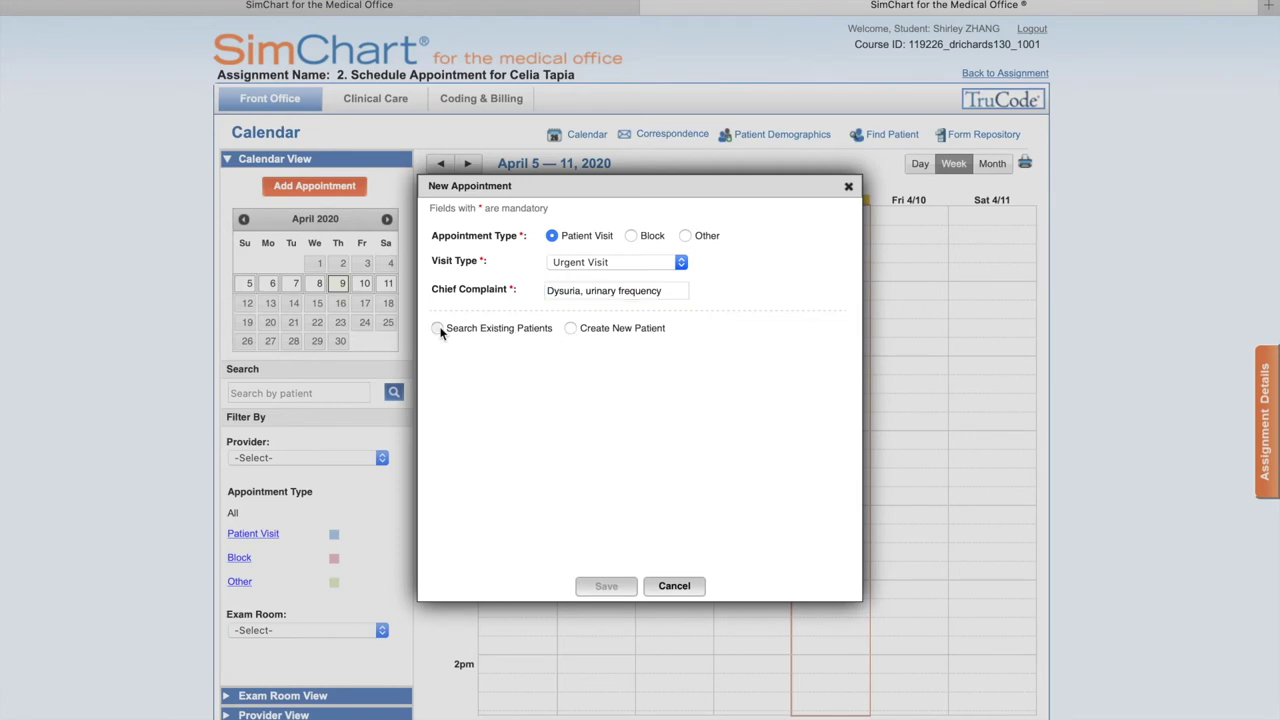
Search existing patients by last name and first initial, then attach the matching patient
click(438, 329)
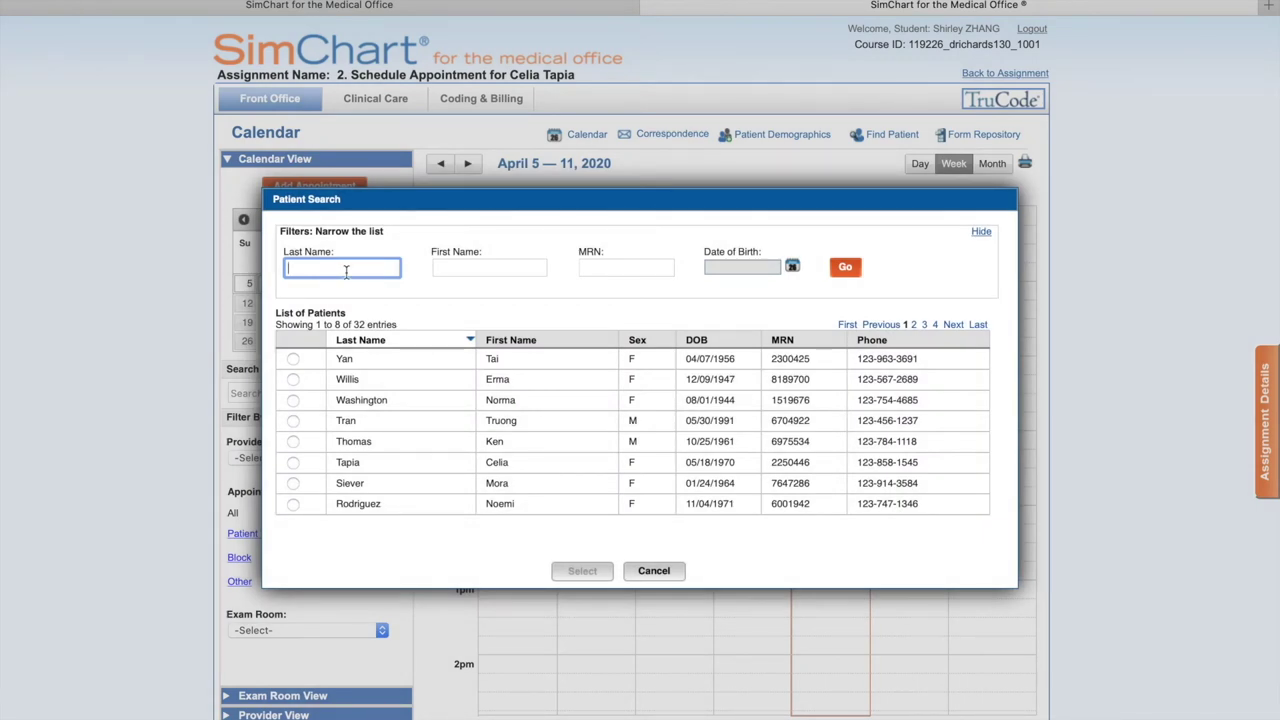
text(Tapia)
key(Tab)
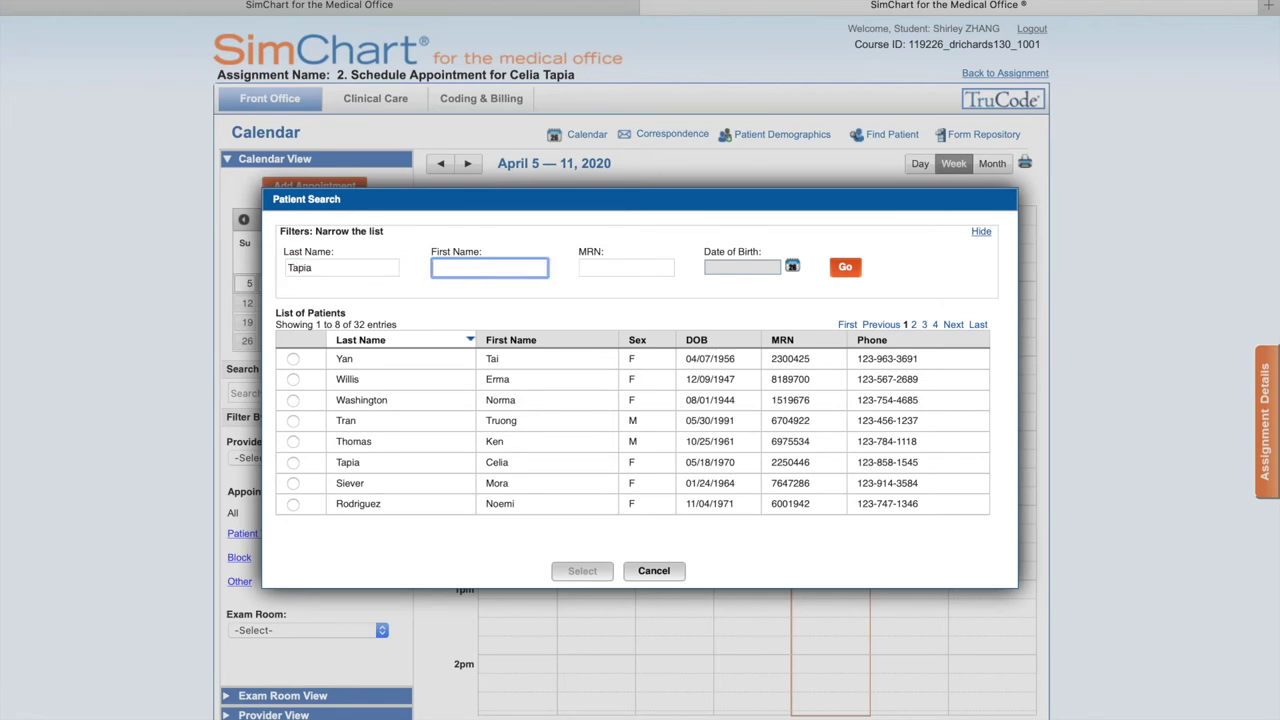
text(C)
click(847, 271)
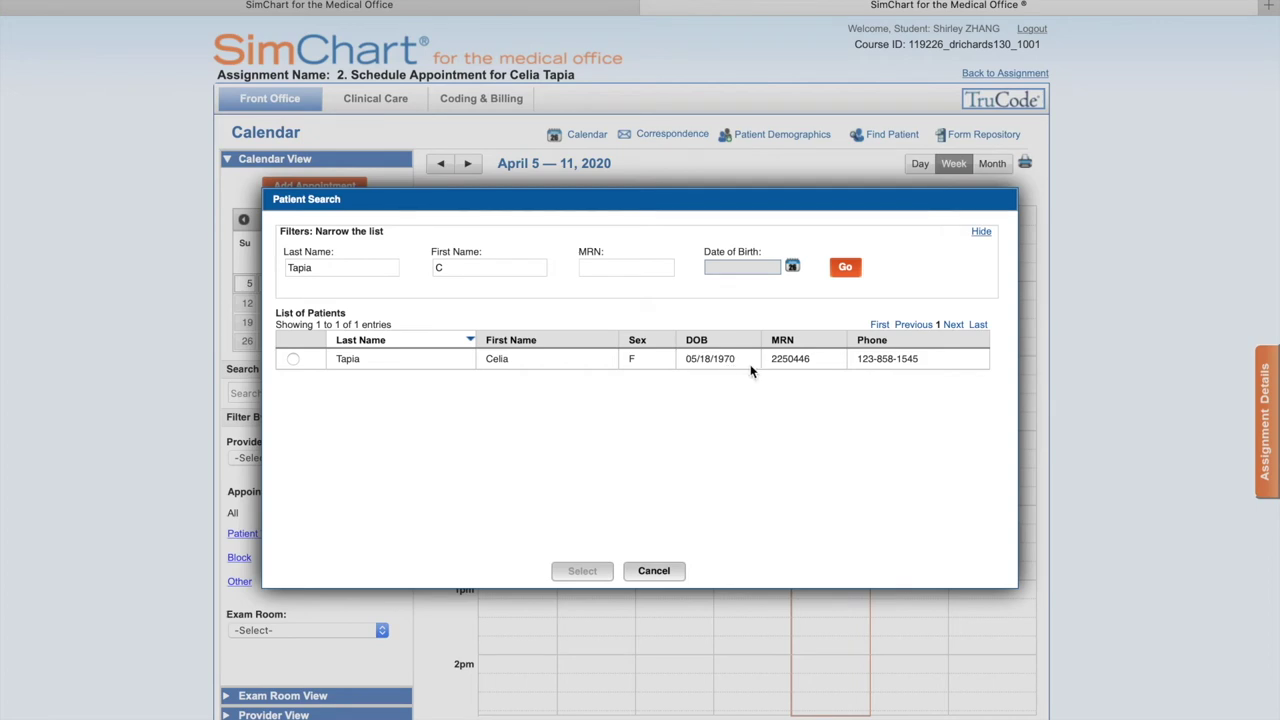
click(293, 360)
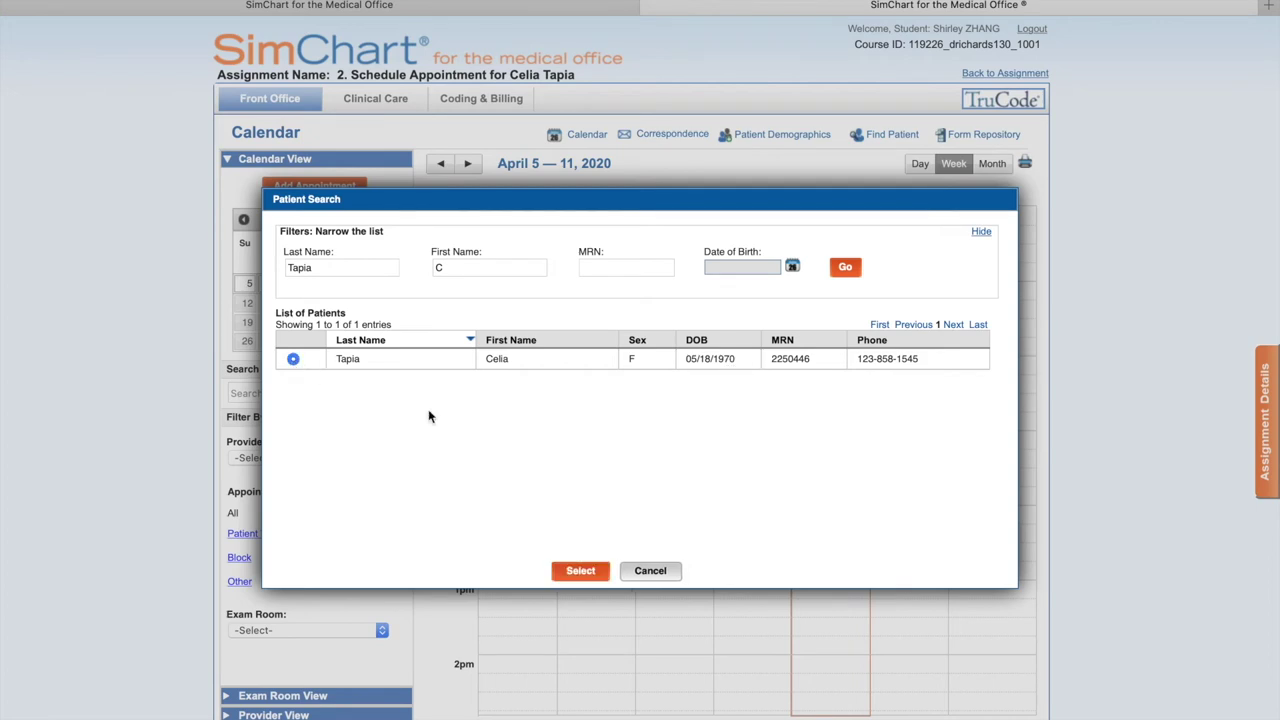
click(582, 573)
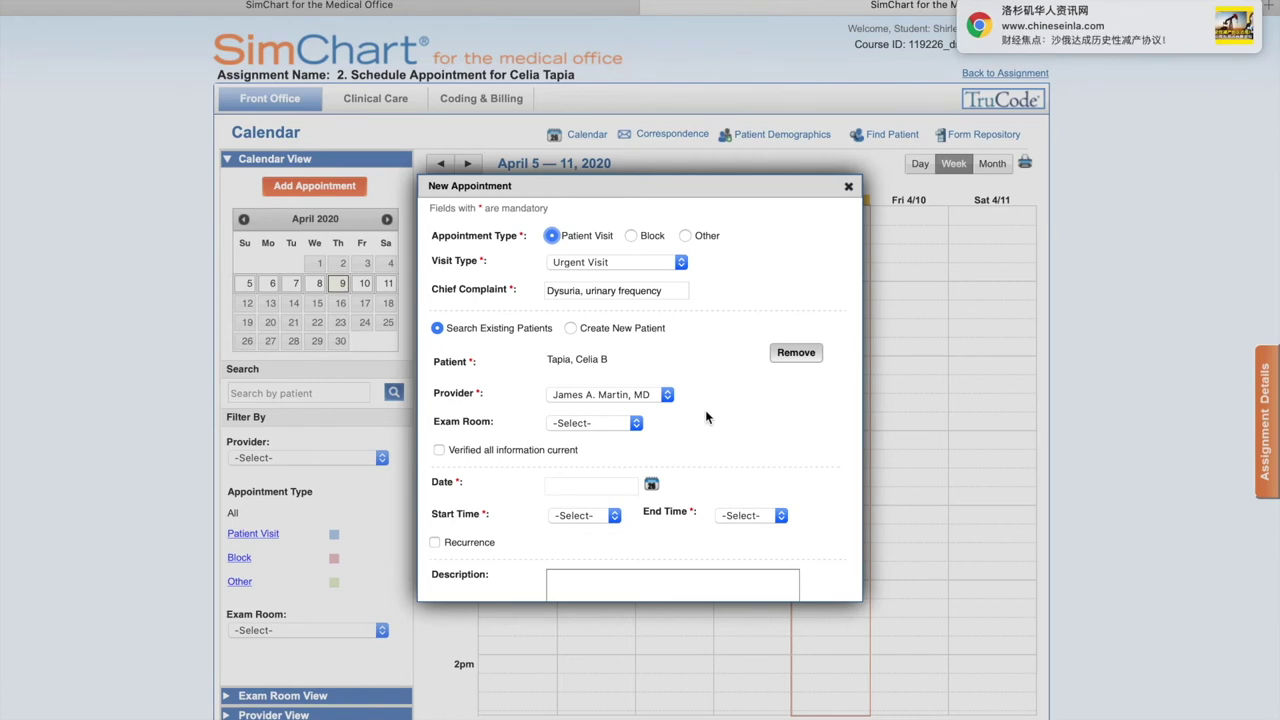
Keep the assigned provider and set the appointment date to 04/09/2020
click(615, 395)
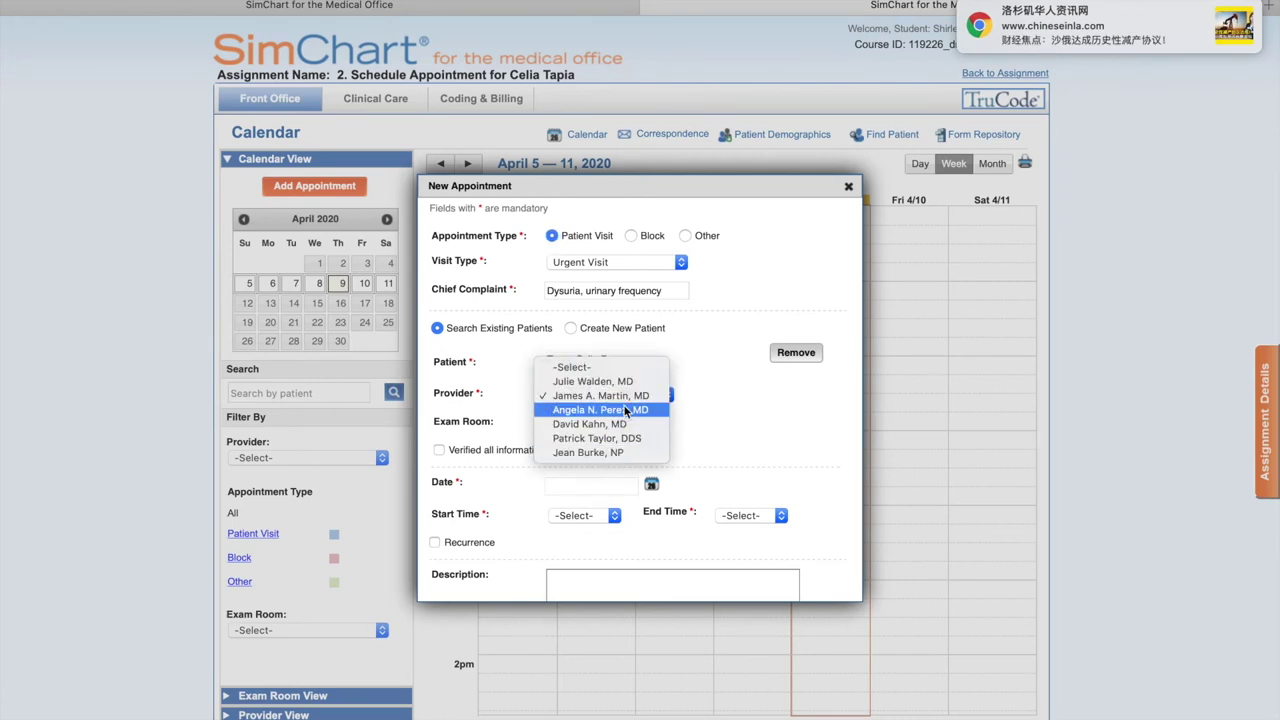
click(636, 396)
click(537, 455)
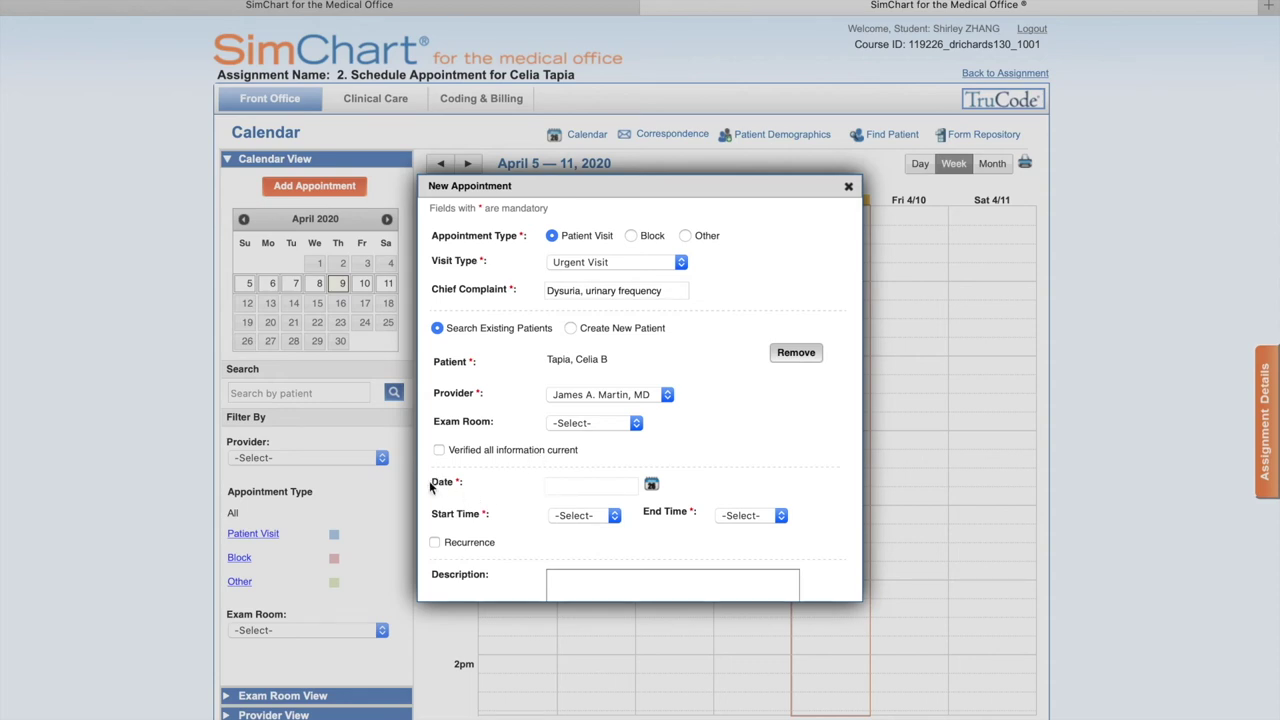
click(622, 490)
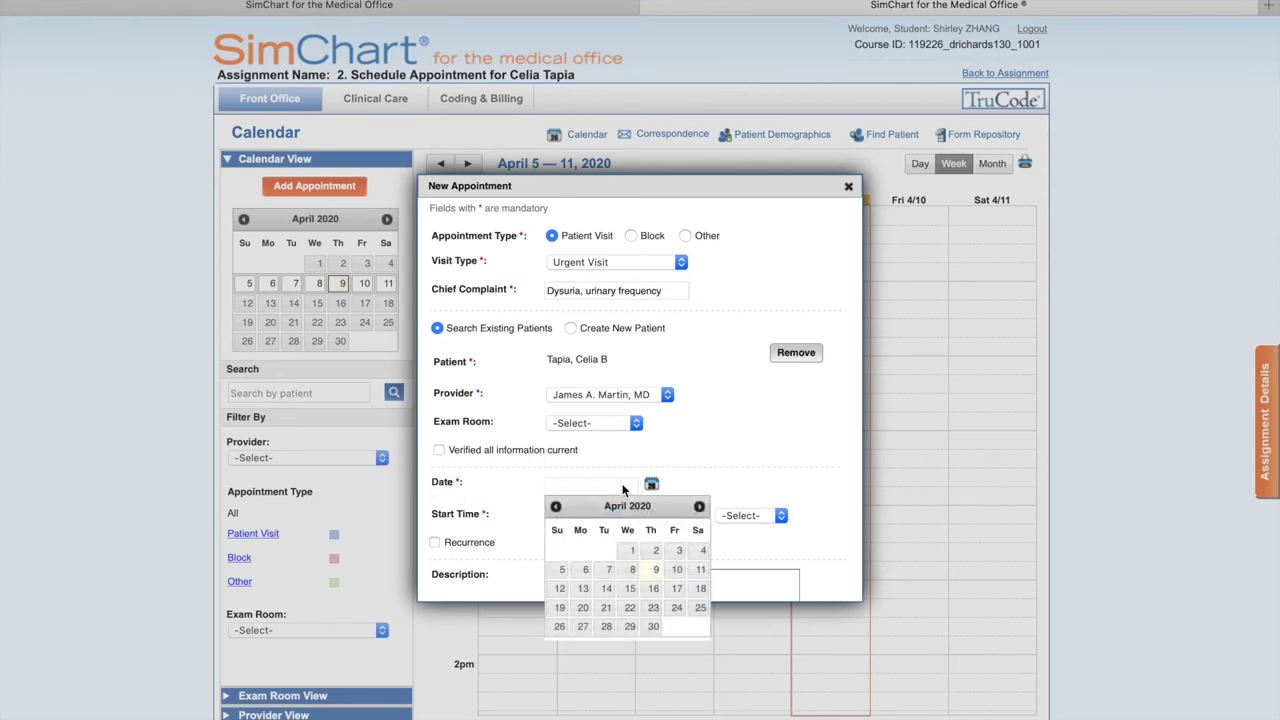
click(655, 570)
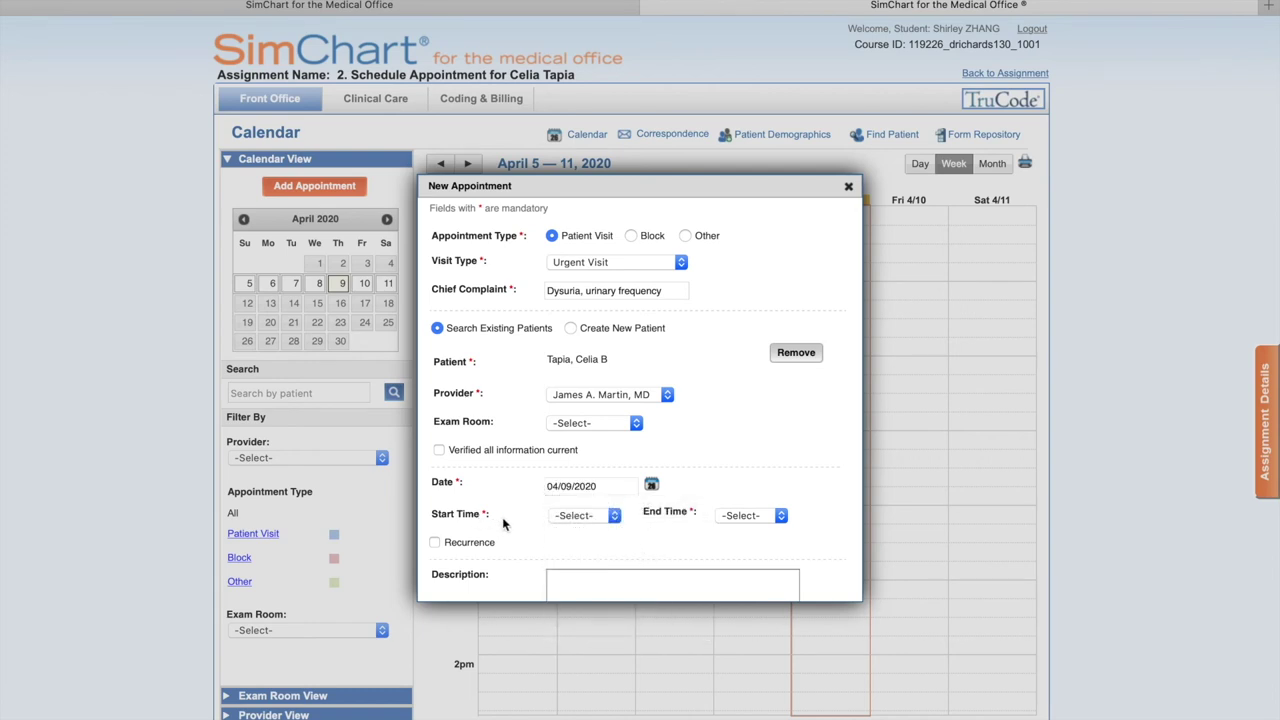
Set the time from 01:15 PM to 01:45 PM and save the appointment
click(615, 516)
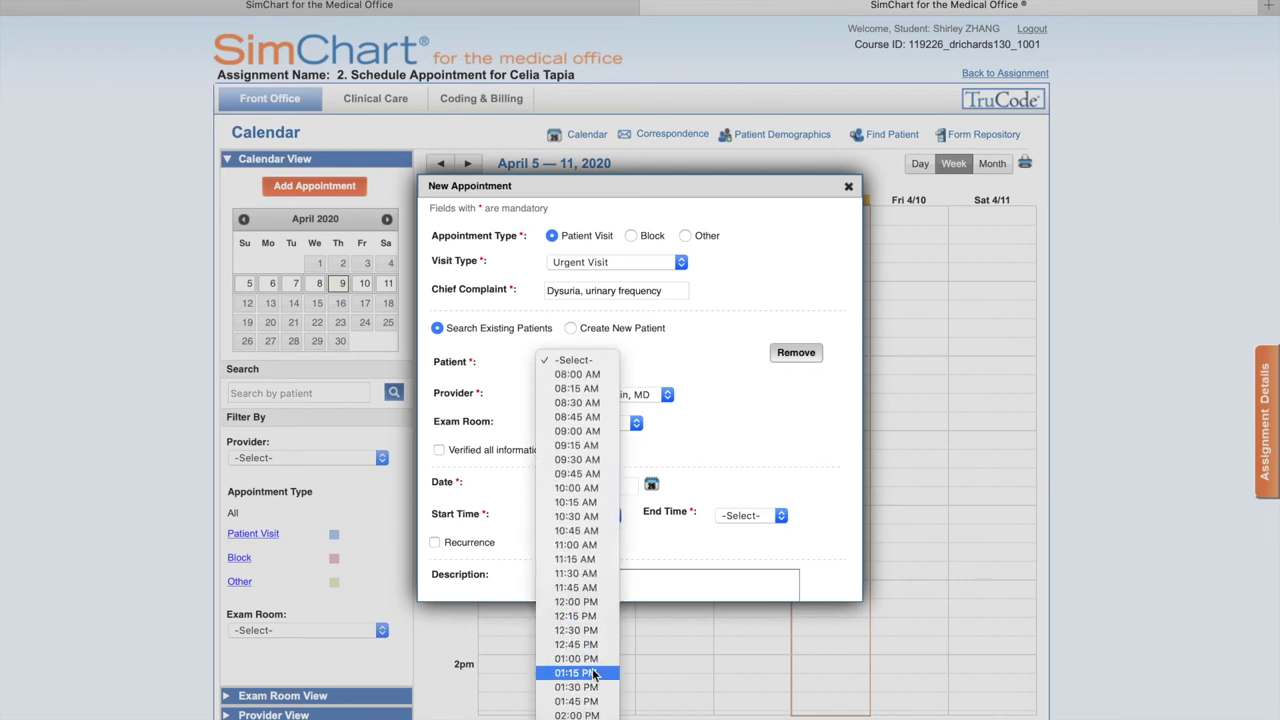
click(594, 673)
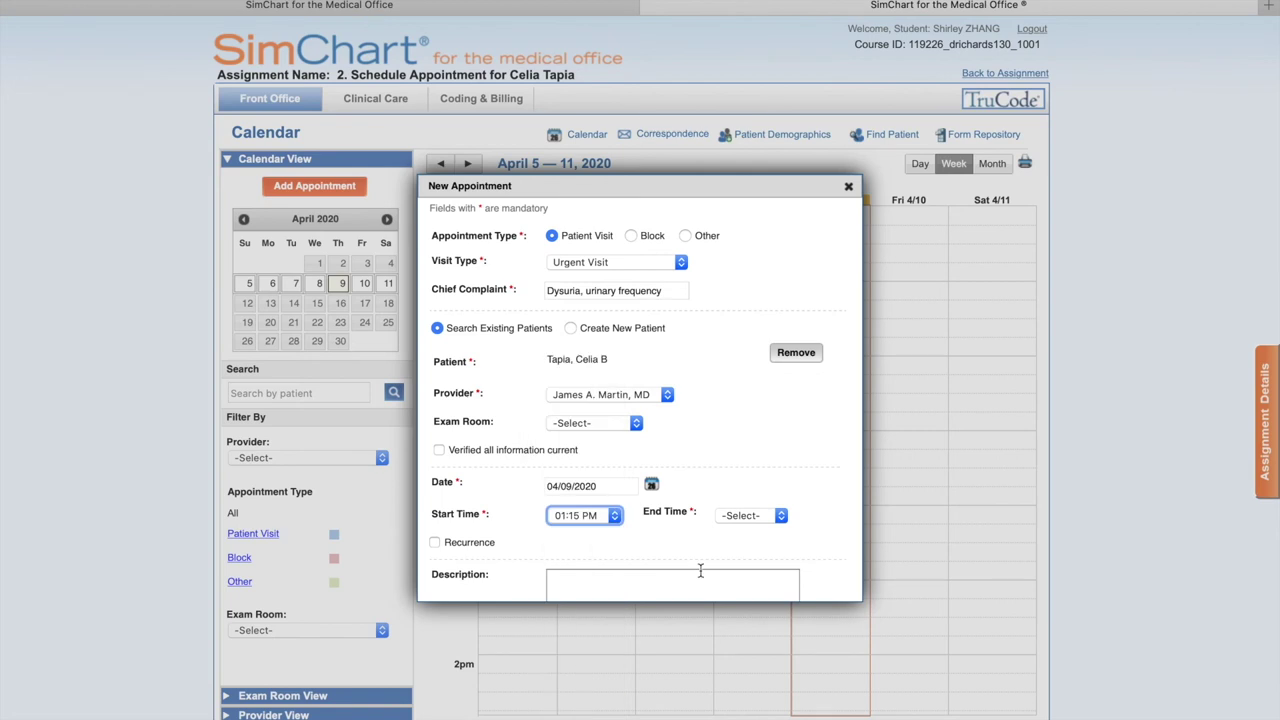
click(772, 517)
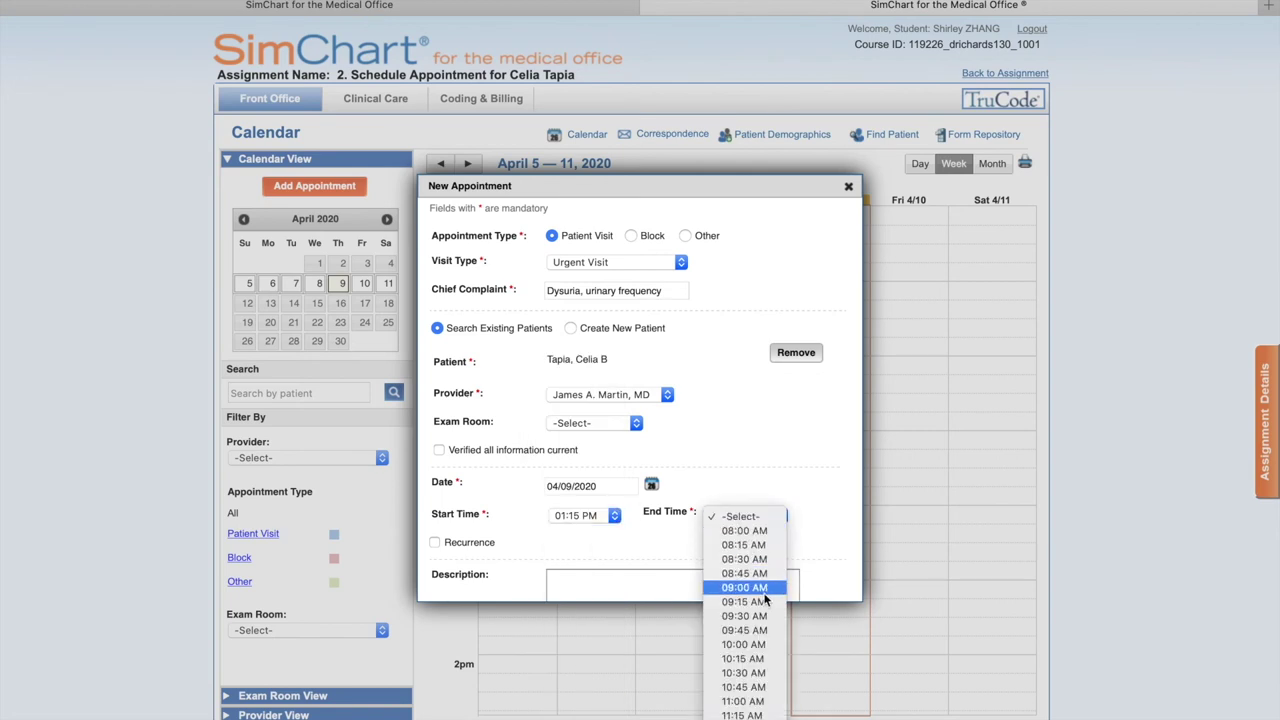
scroll(760, 590, down, 5)
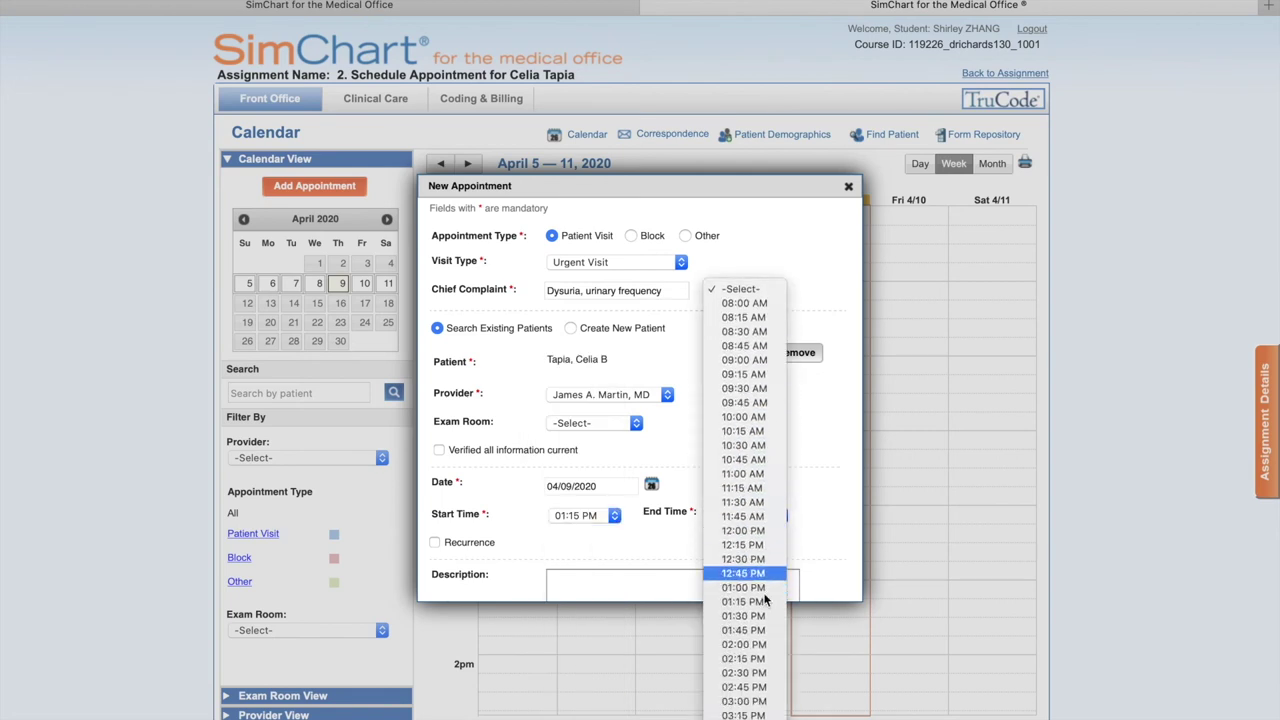
click(744, 587)
scroll(690, 580, down, 2)
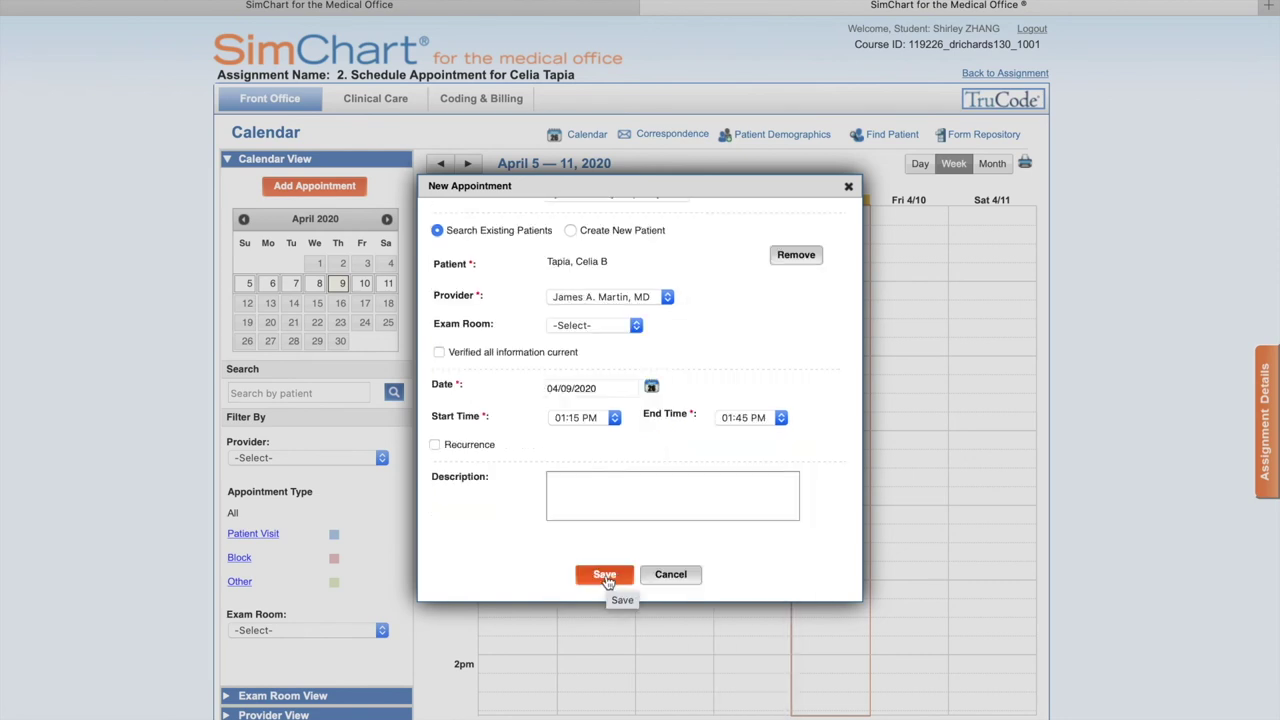
click(605, 576)
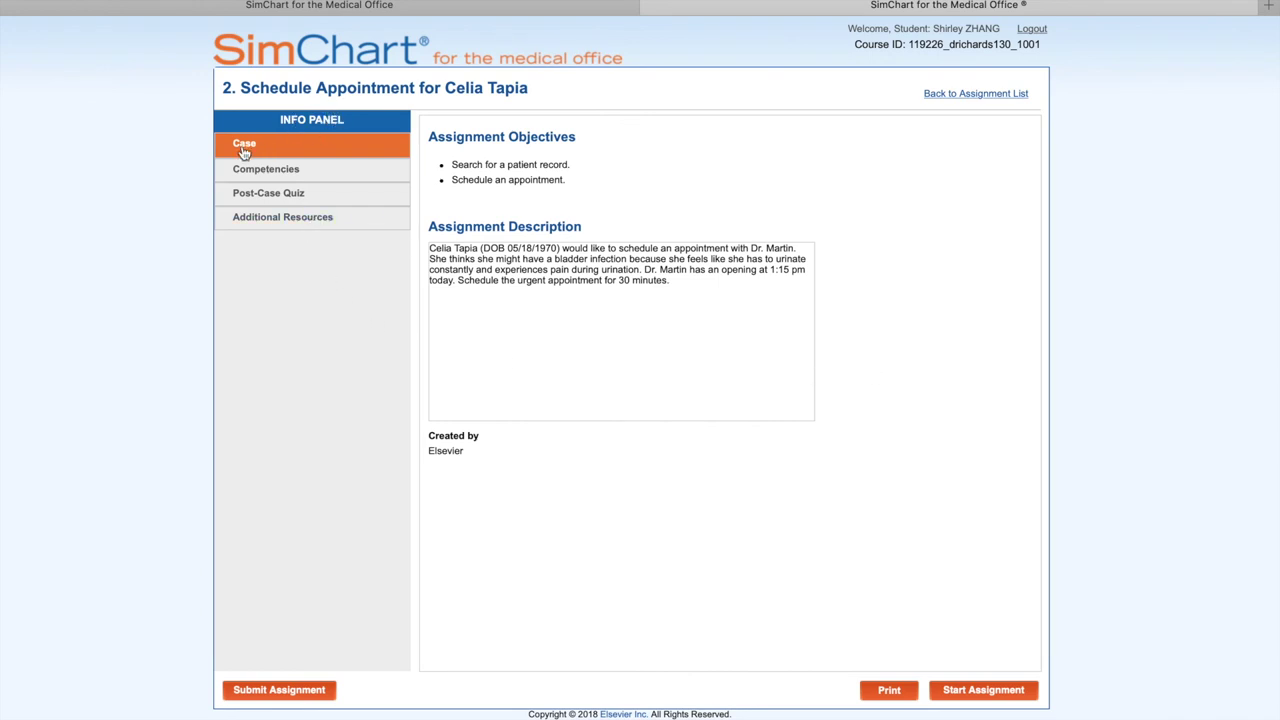
Answer post-case quiz question 1 with 'The same day' and save it
click(262, 196)
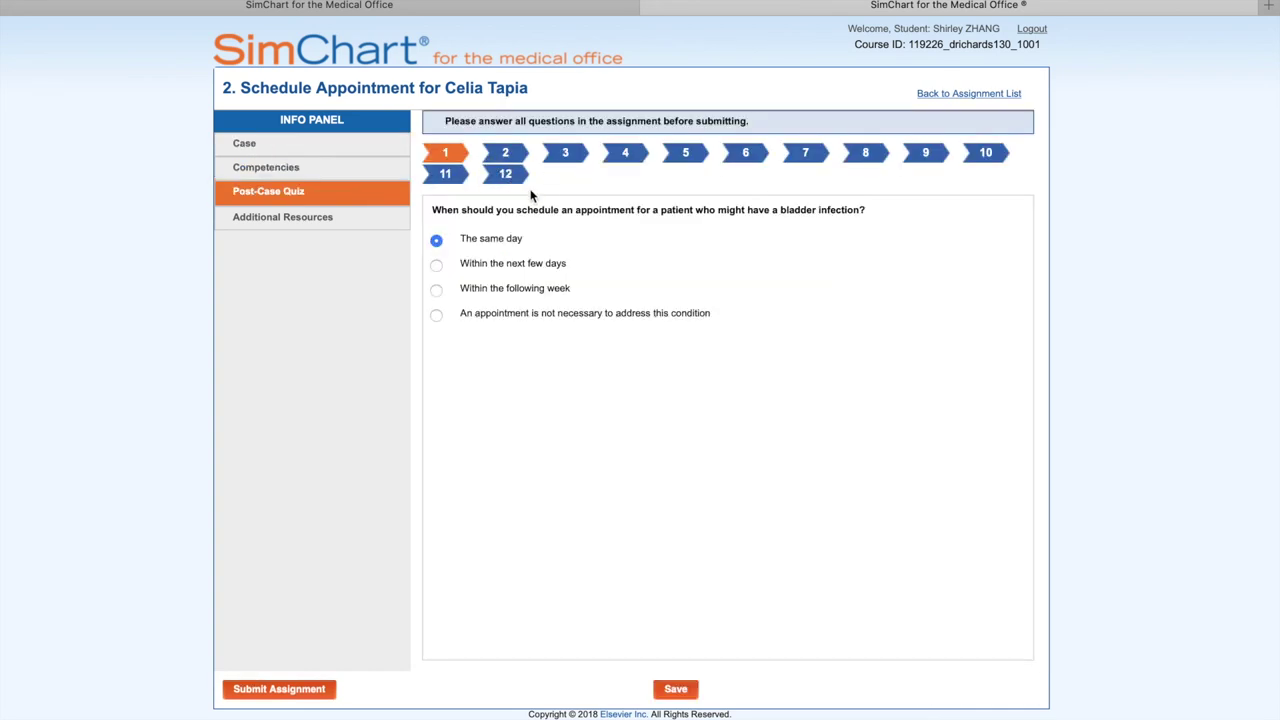
click(466, 266)
click(462, 292)
click(463, 315)
click(437, 242)
click(676, 691)
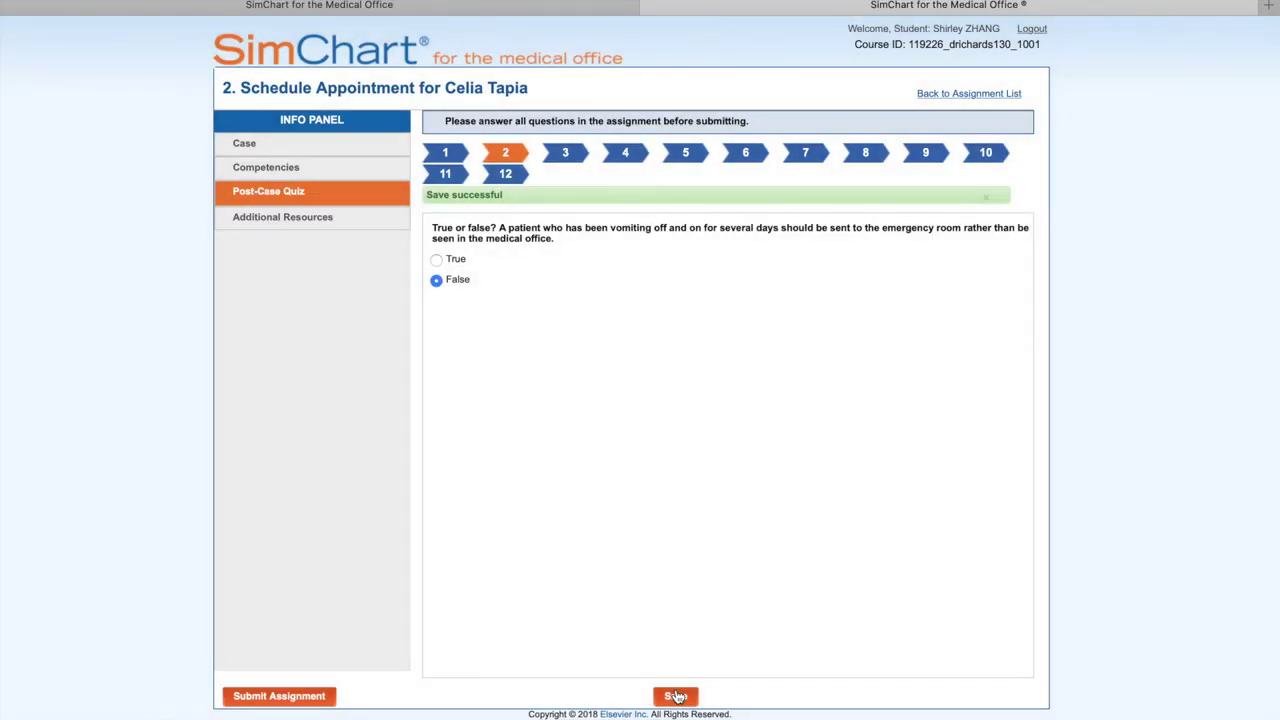
Save the remaining quiz answers through question 12
click(676, 695)
click(676, 695)
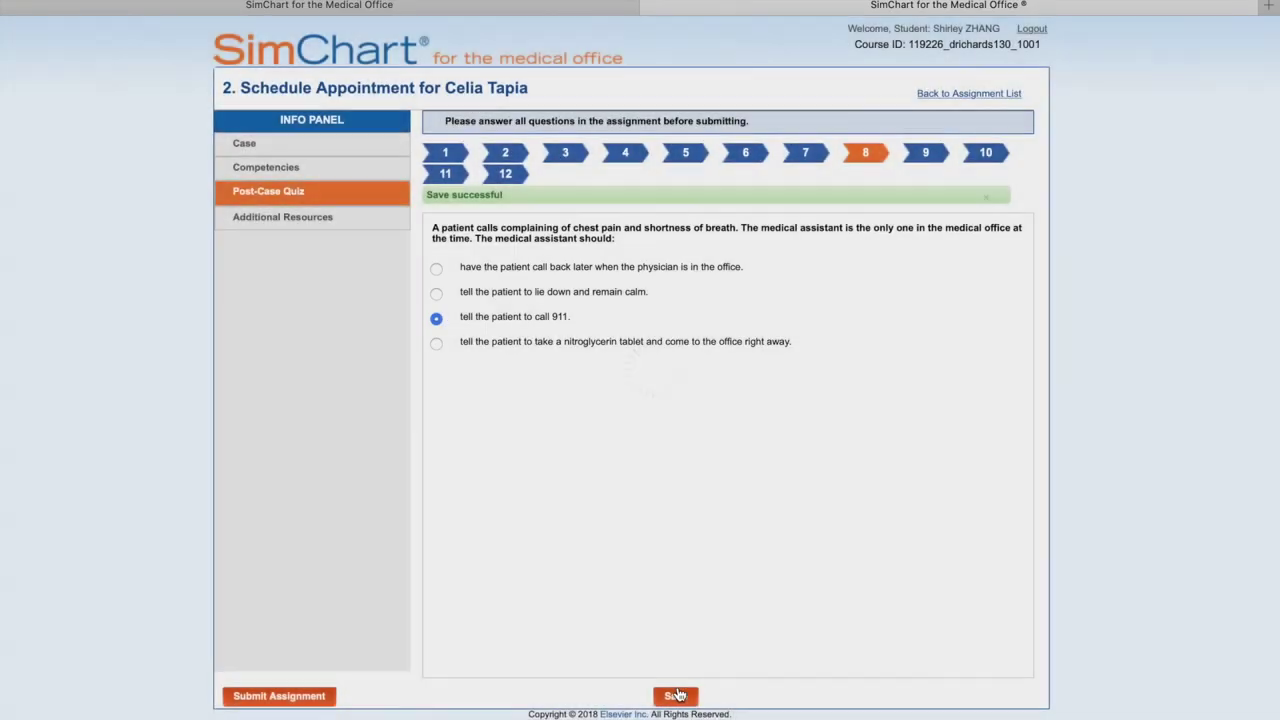
click(676, 695)
click(676, 695)
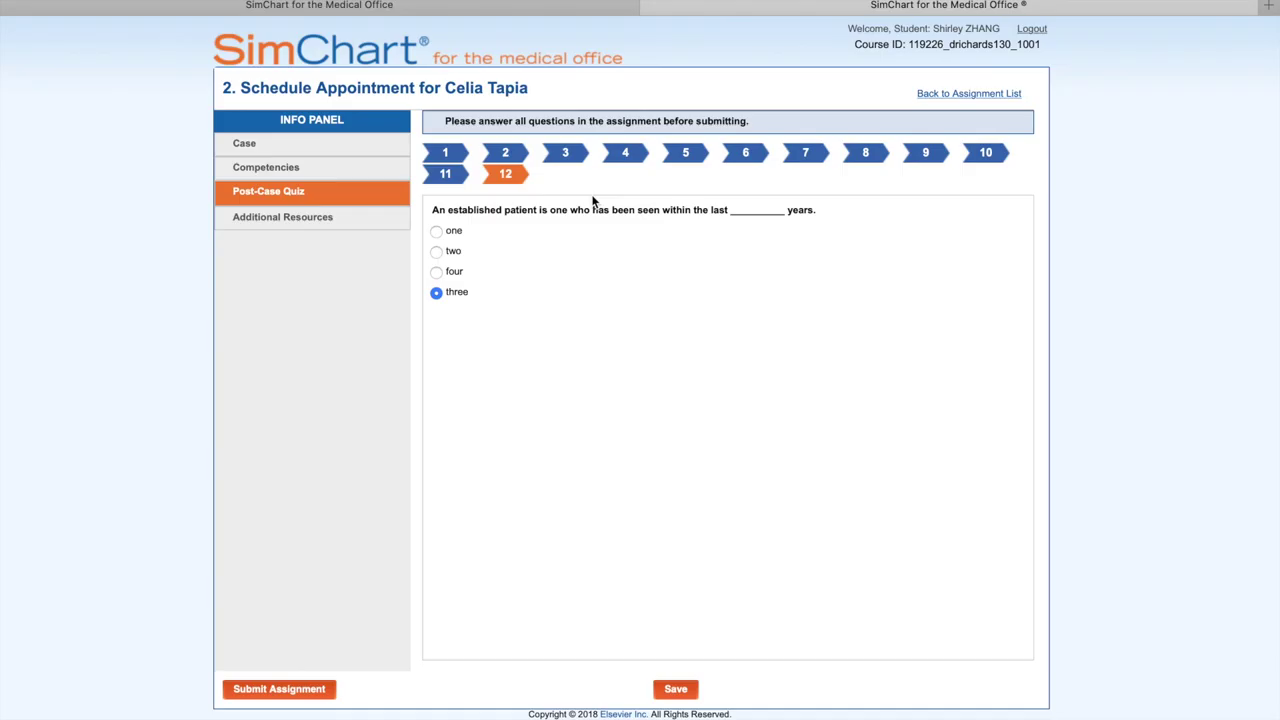
click(677, 690)
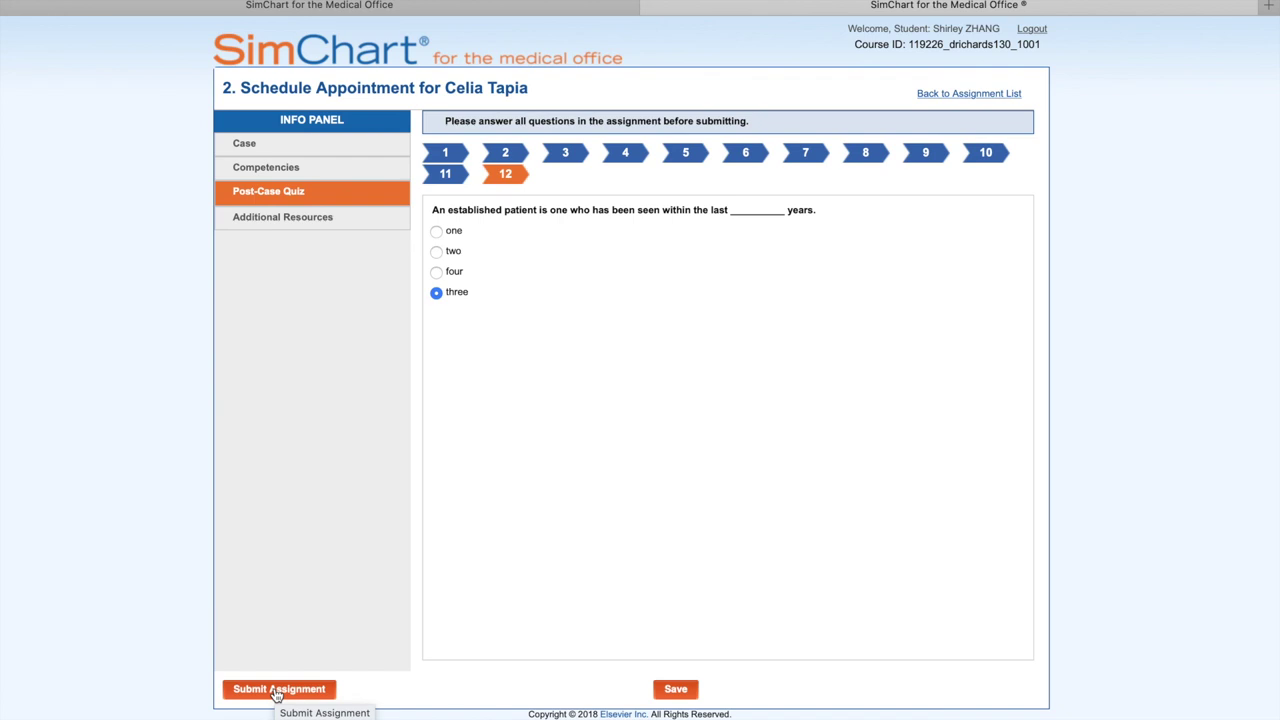
Submit the assignment, confirm the submission and acknowledge the information message
click(277, 690)
click(614, 366)
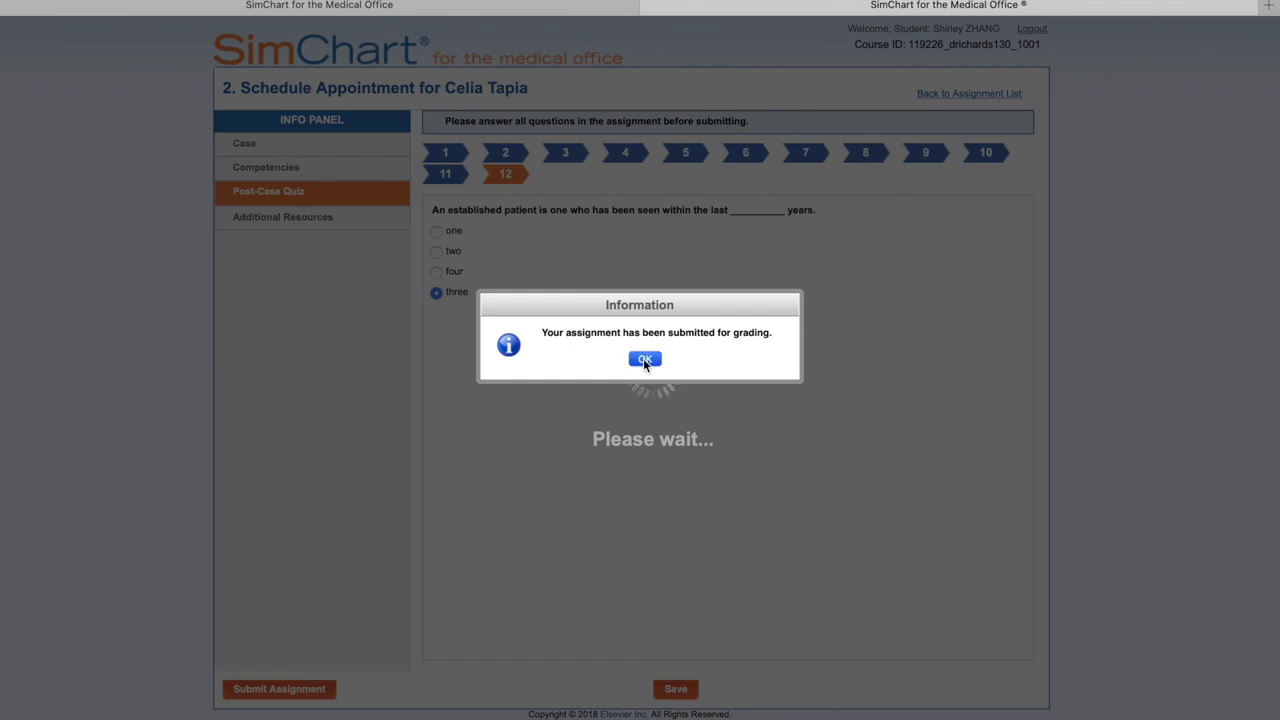
click(643, 358)
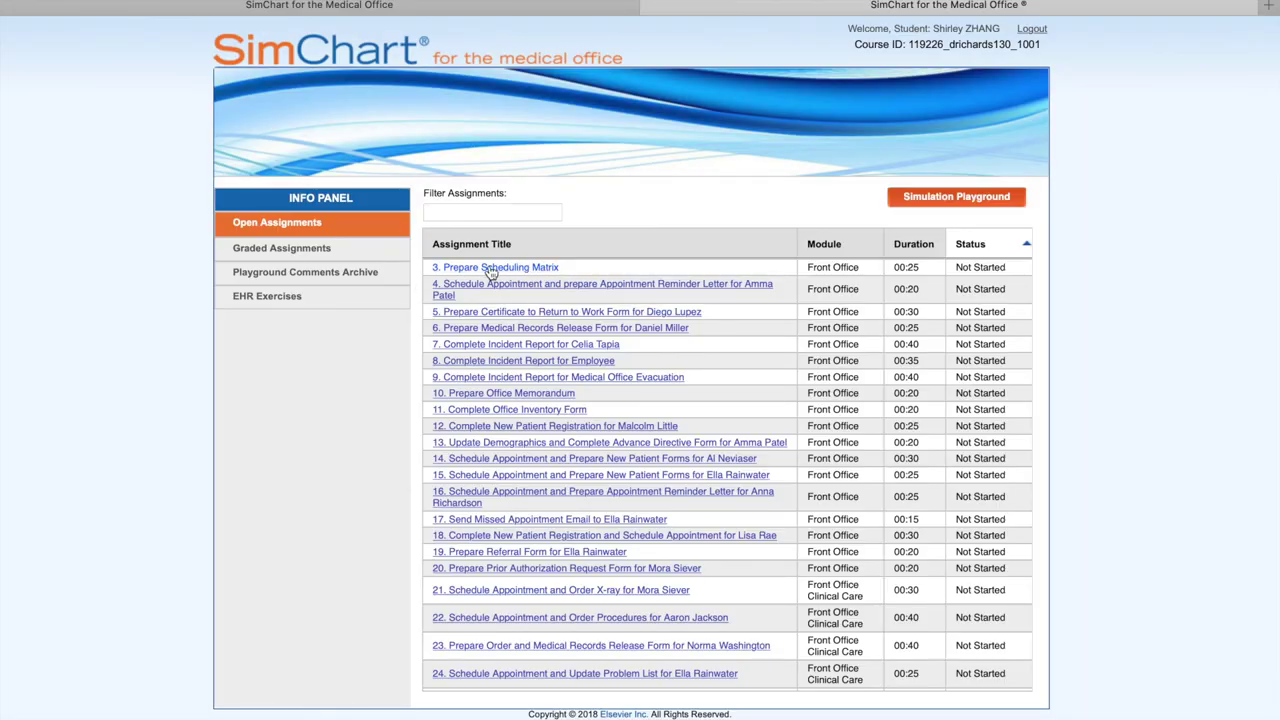
click(285, 250)
Show Graded Assignments with both Schedule Appointment grades of 100 and screenshot the page
click(270, 250)
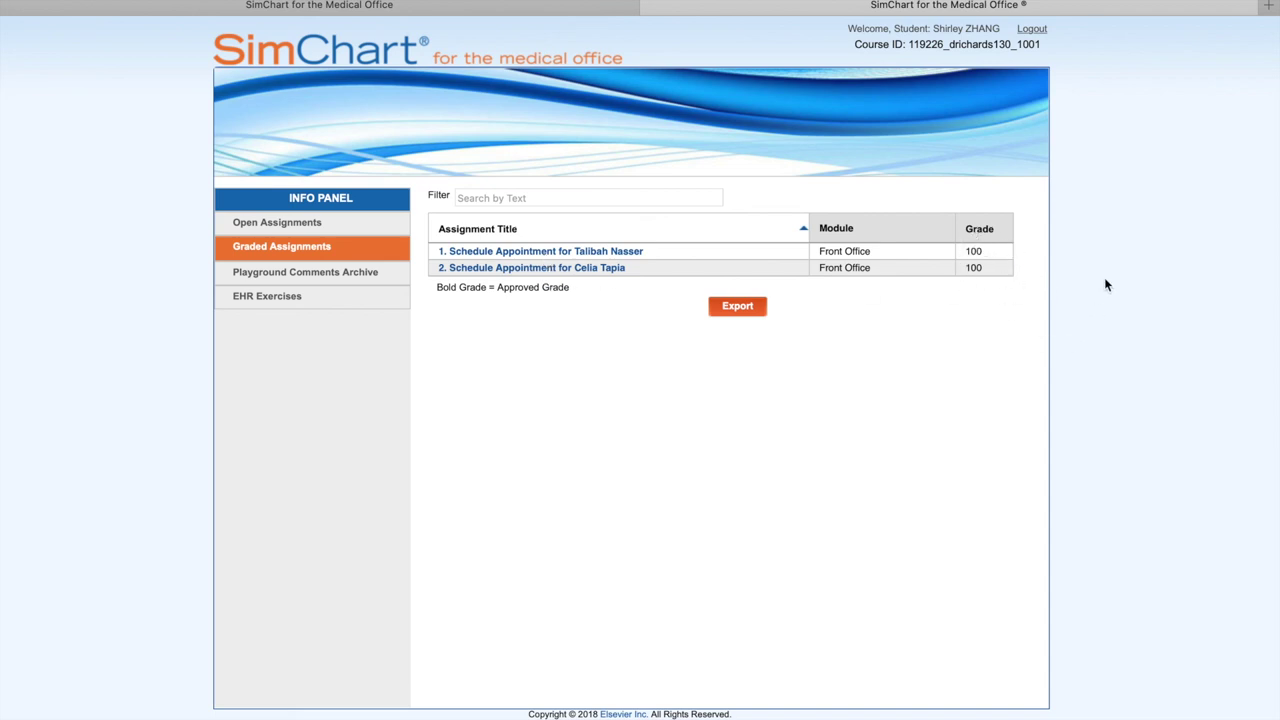
key(super+shift+4)
drag(208, 22, 1066, 391)
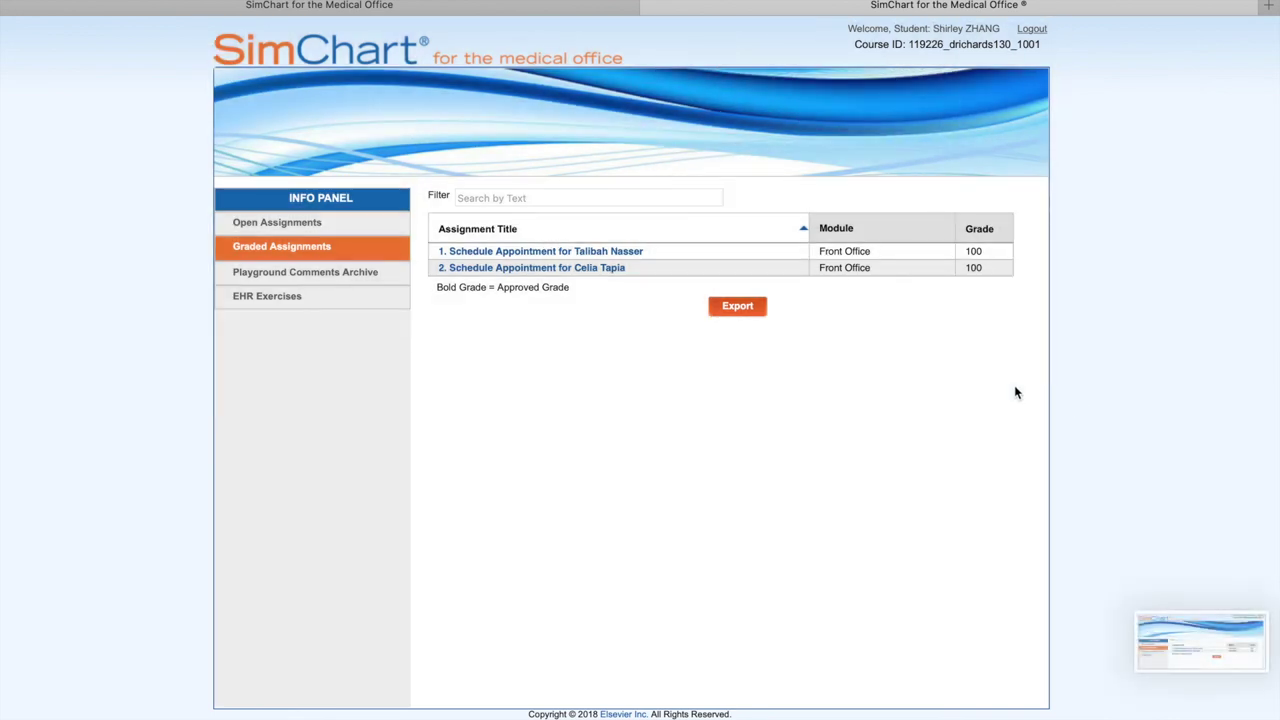